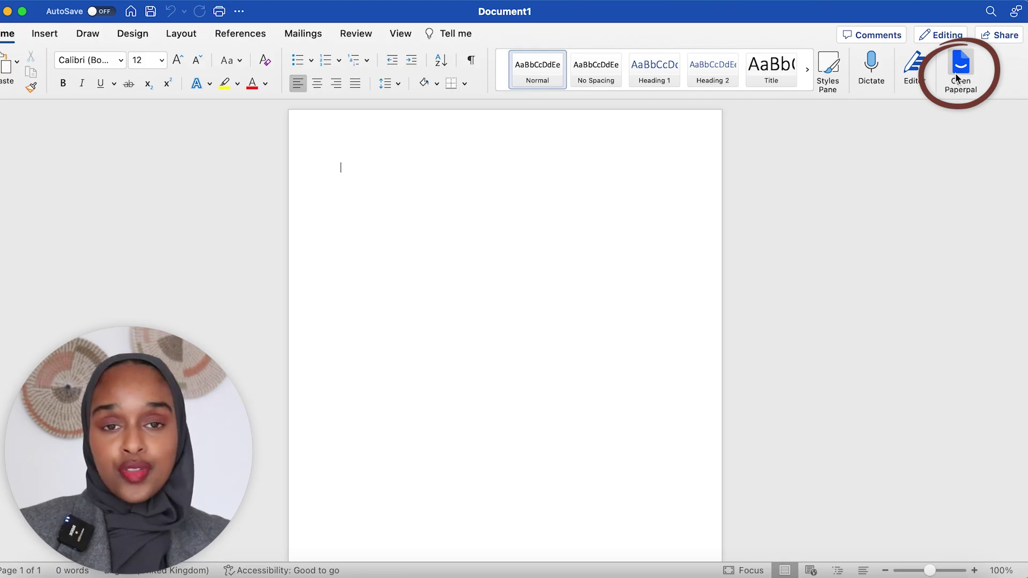
Step: Open the Paperpal add-in and look through its Synonyms, Translation and Consistency tools
left_click(960, 67)
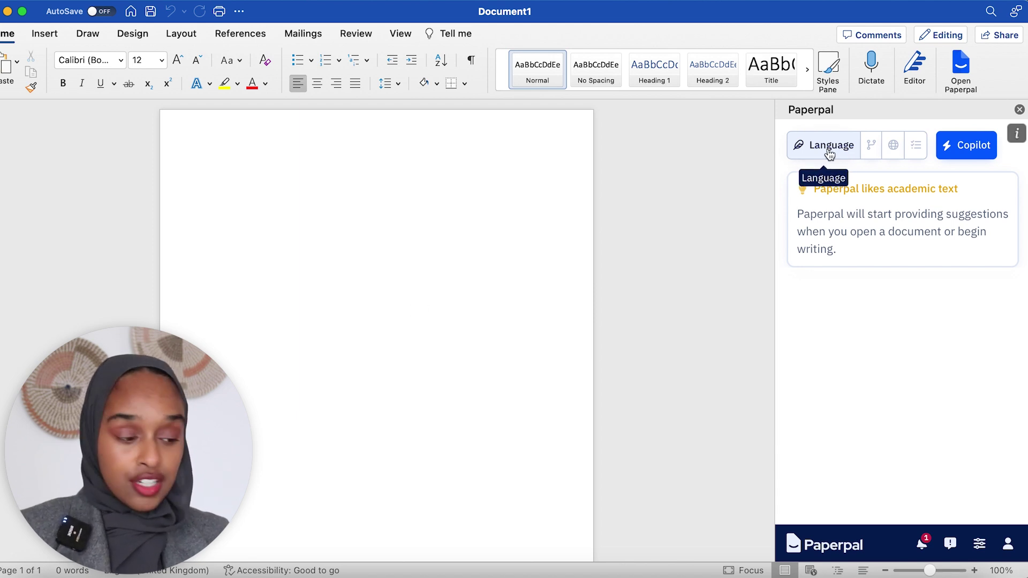
left_click(868, 152)
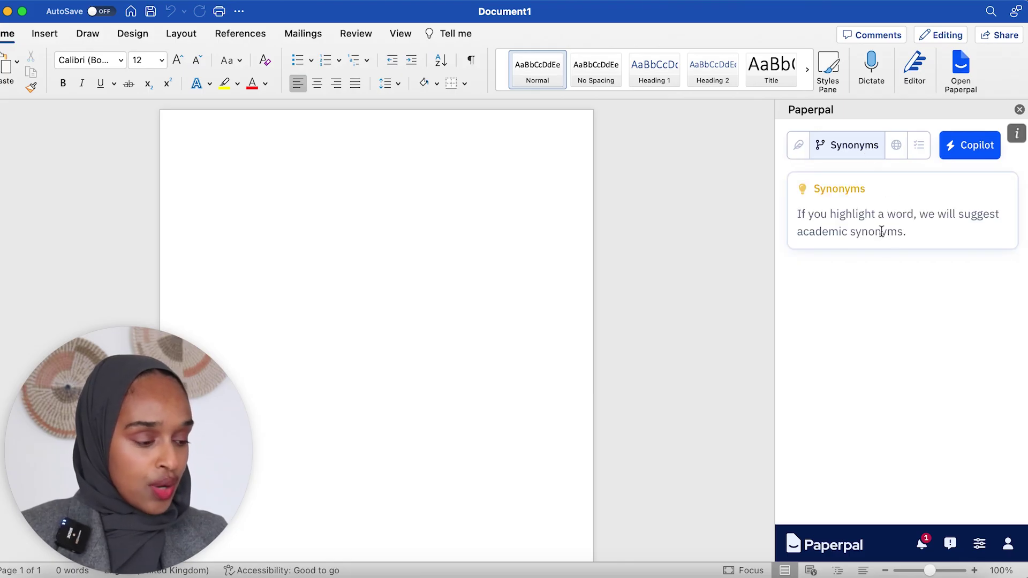
left_click(899, 156)
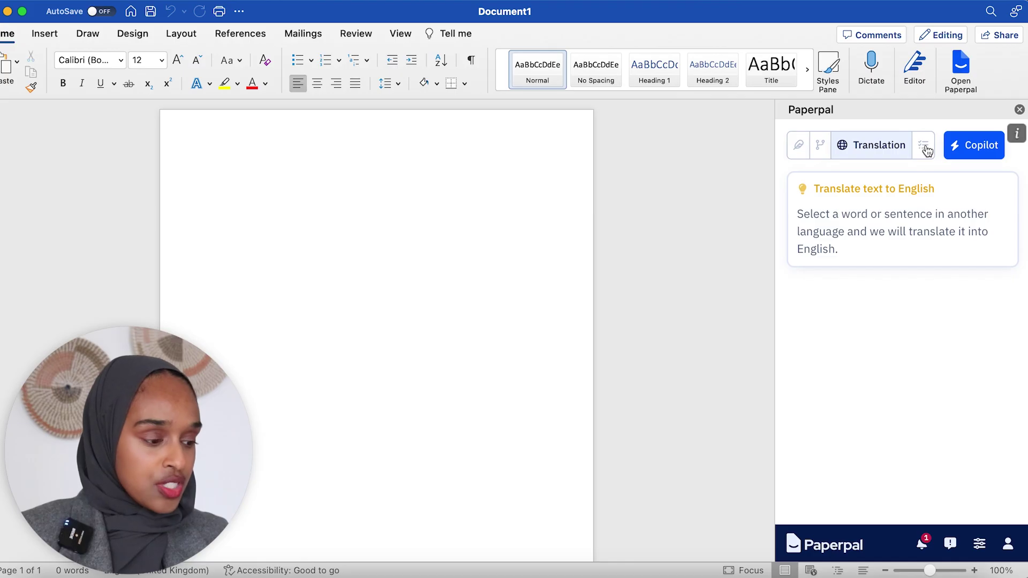
left_click(925, 148)
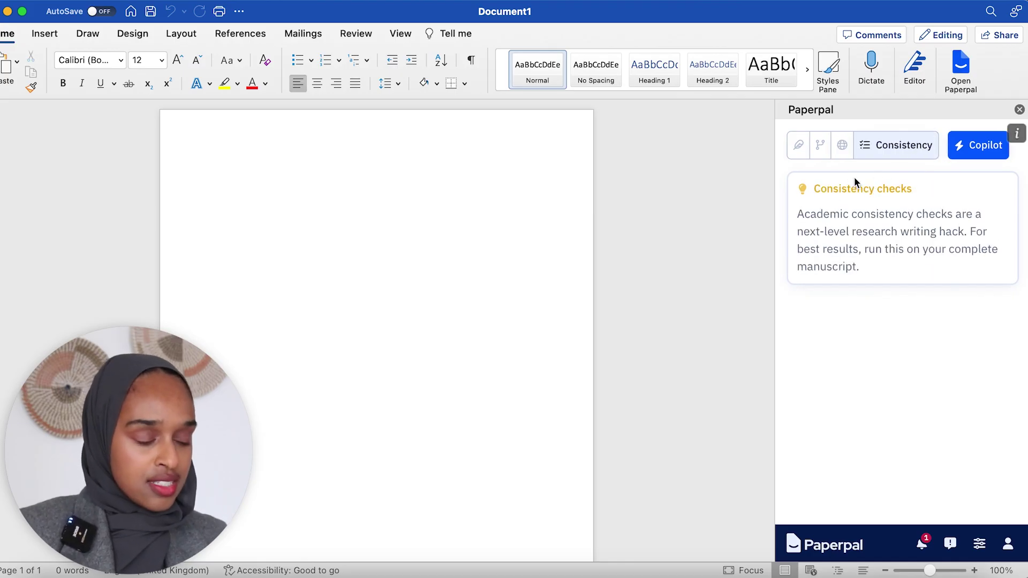
Step: Switch to Paperpal Copilot, view the Make Academic rewrite tool, and return to the Rewrite options
left_click(964, 149)
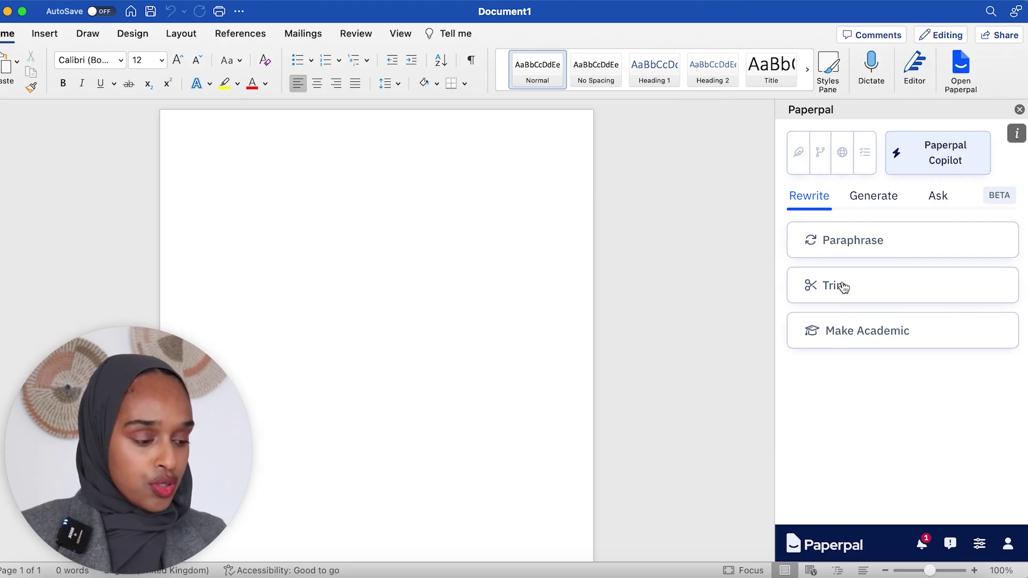
left_click(847, 339)
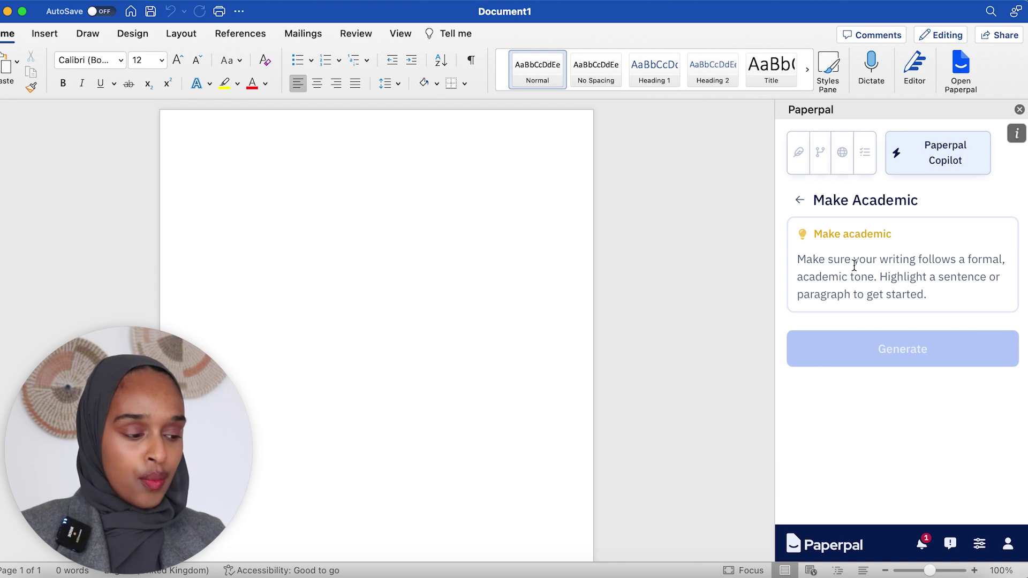
left_click(802, 201)
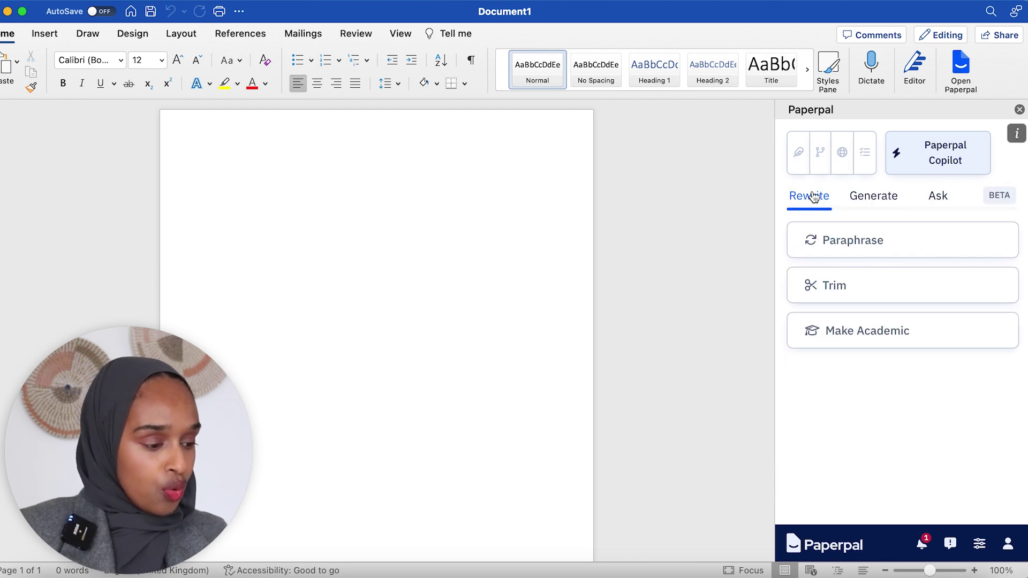
Step: Browse Copilot's Generate templates and expand the Outlines group to view its document types
left_click(867, 195)
scroll(865, 255, "down", 2)
scroll(865, 255, "up", 3)
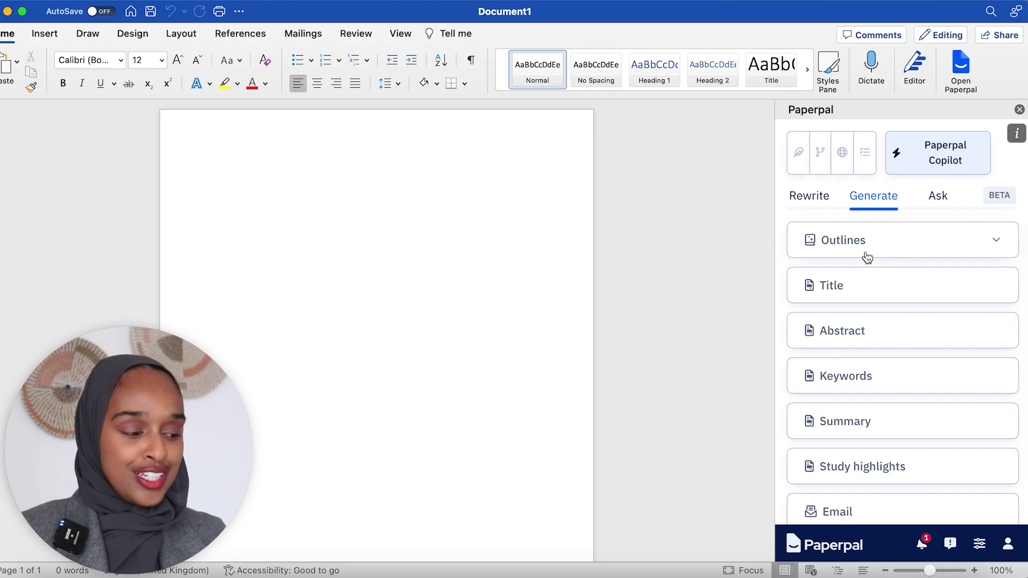
scroll(872, 251, "down", 1)
left_click(877, 244)
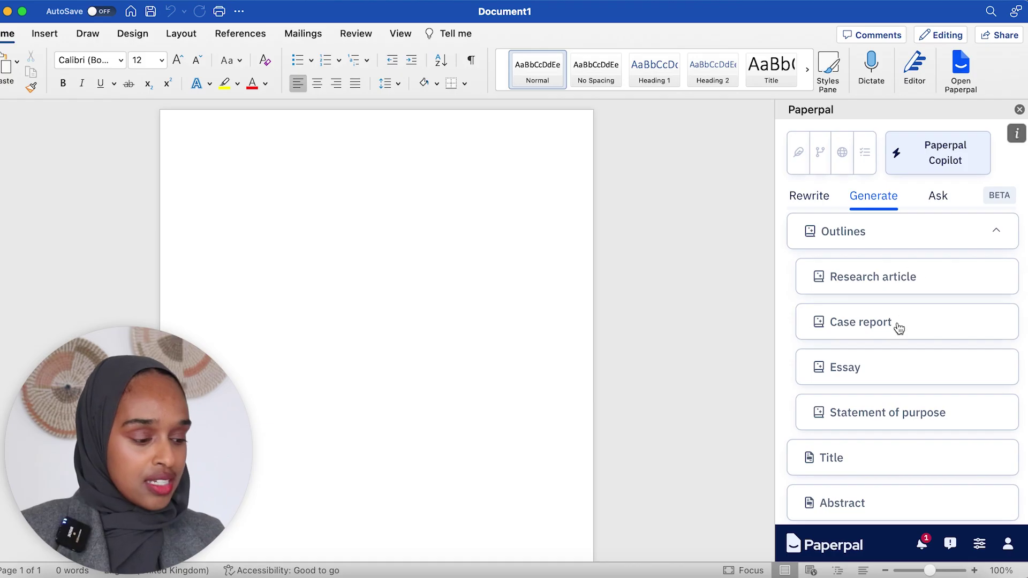
scroll(907, 242, "down", 5)
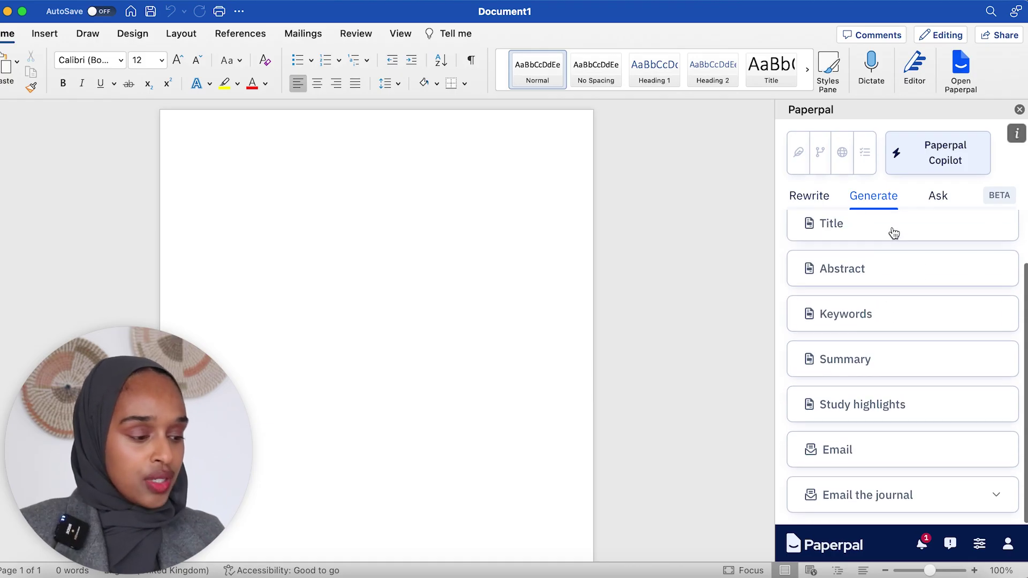
Step: View the Title and Abstract generators, returning to the Generate templates after each one
left_click(890, 232)
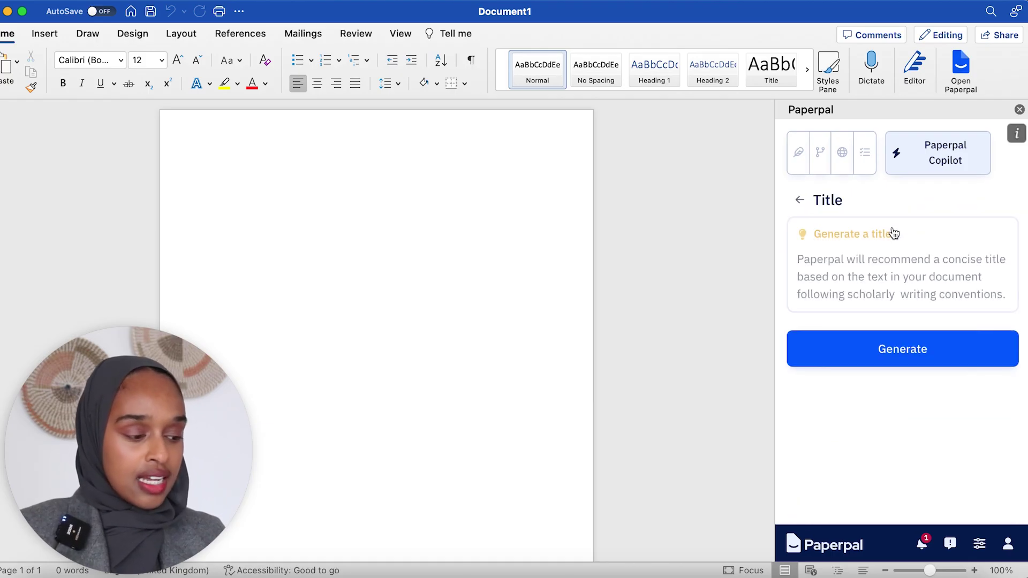
left_click(799, 202)
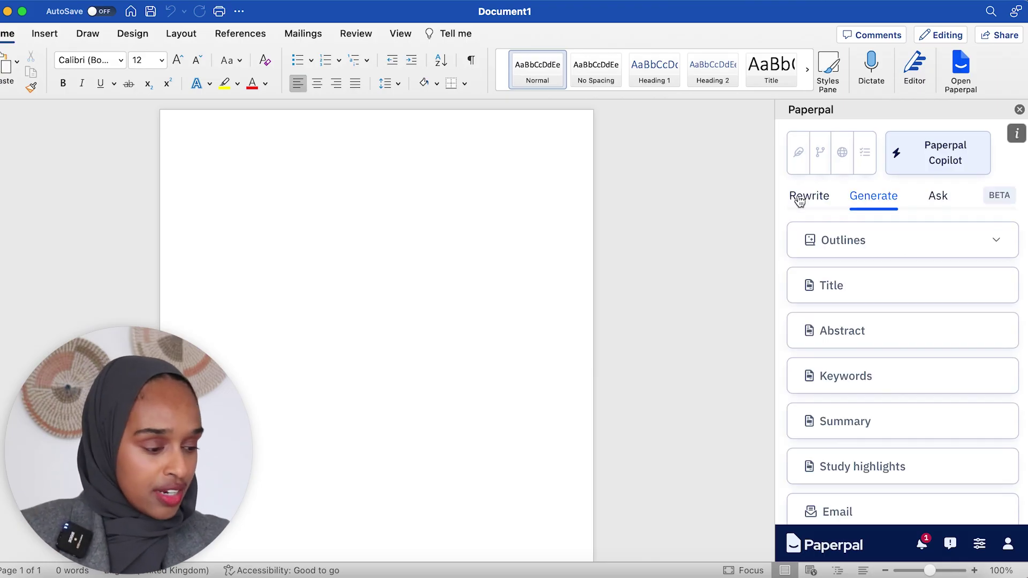
left_click(851, 347)
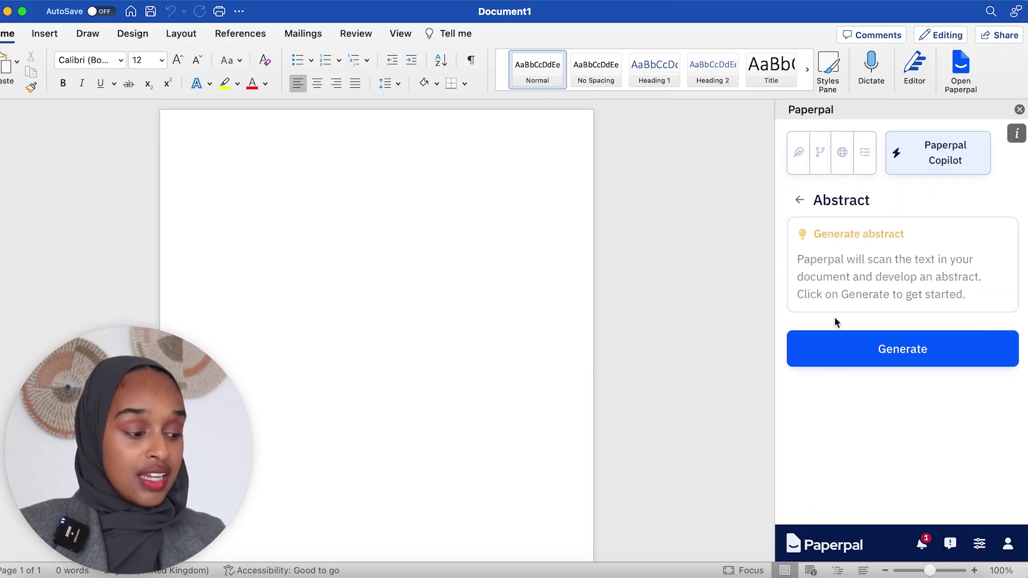
left_click(801, 202)
Step: View the Email the journal templates and the Ask Paperpal form with its example prompts
scroll(836, 286, "down", 1)
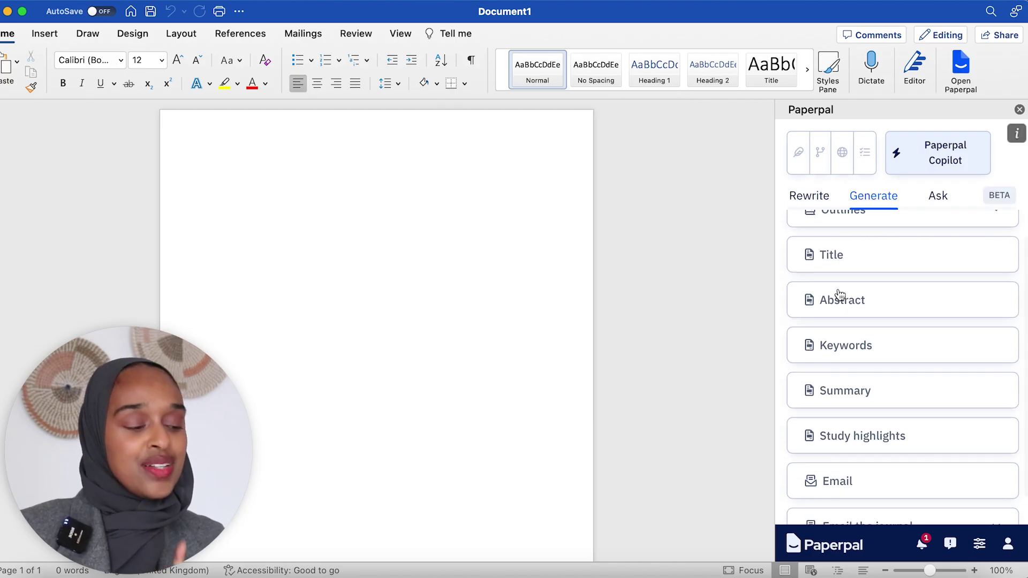
scroll(839, 316, "down", 1)
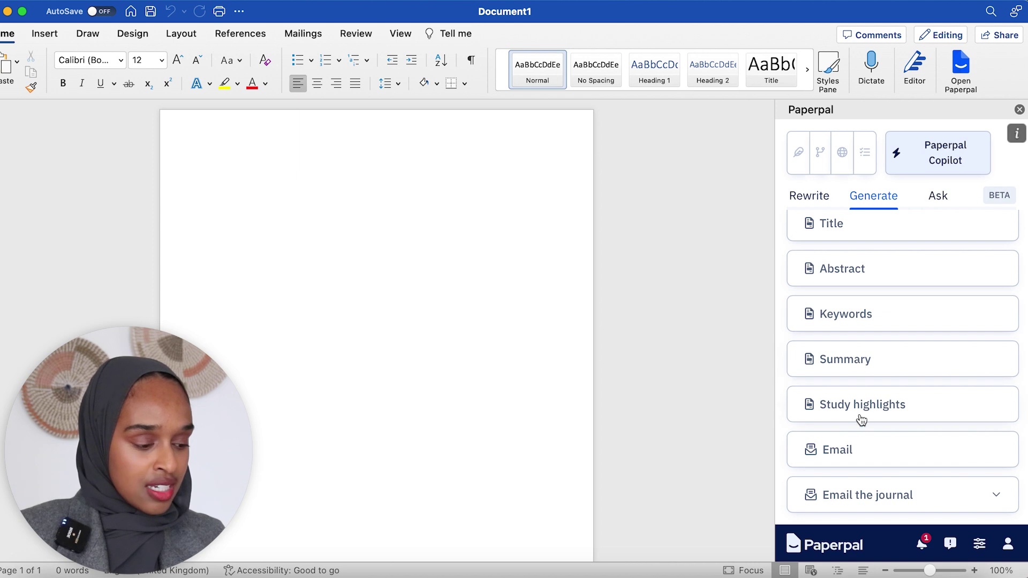
left_click(888, 490)
scroll(889, 487, "down", 5)
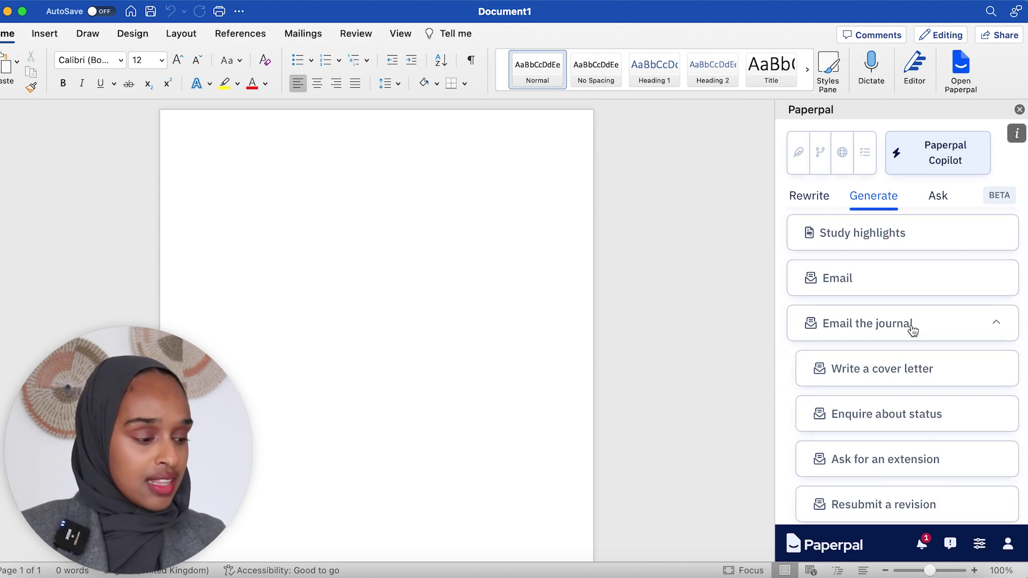
scroll(912, 321, "up", 6)
left_click(940, 206)
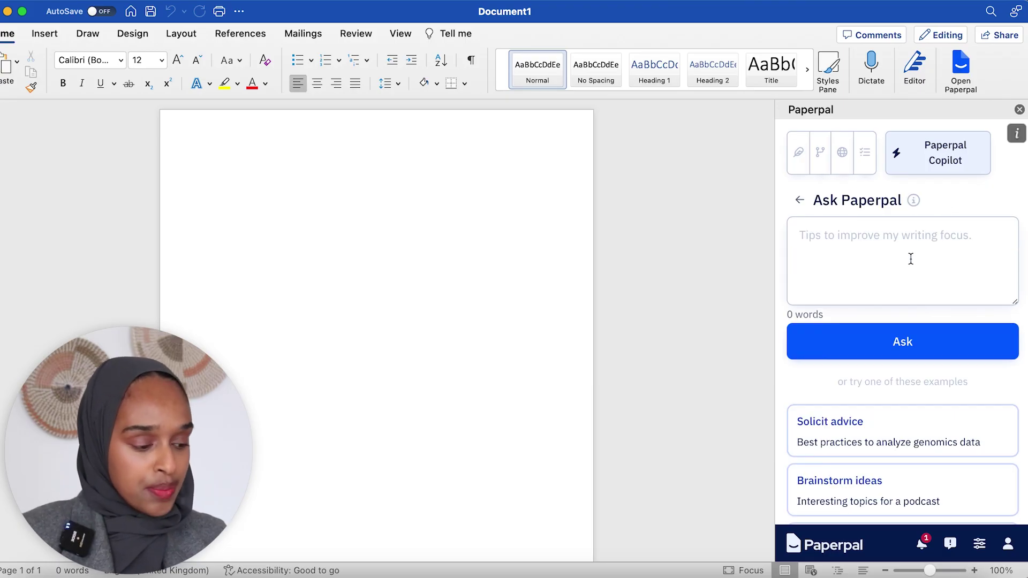
scroll(909, 258, "down", 2)
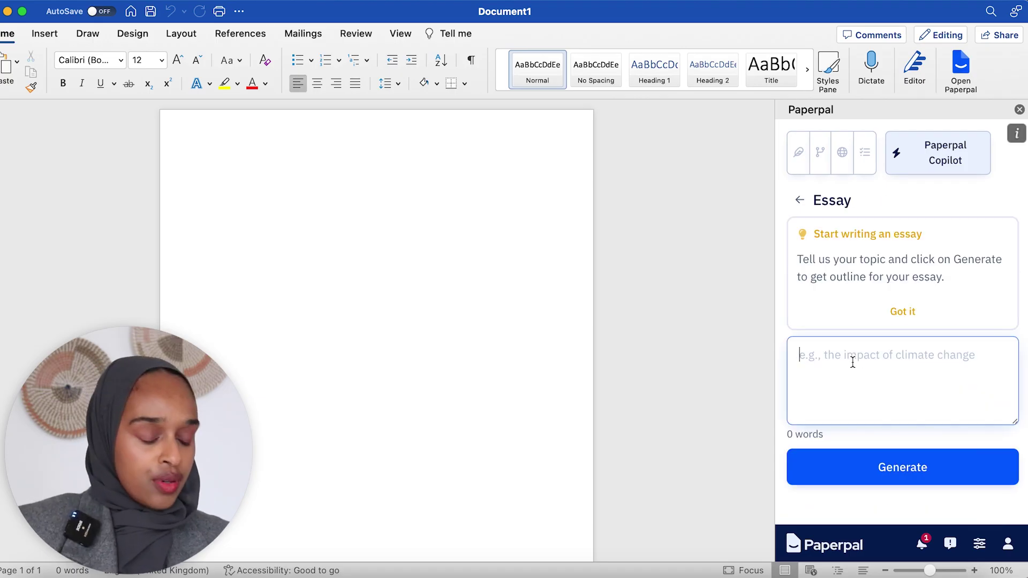
Step: Generate an essay outline for the topic "a 1000 word essay about Neuroplasticity: The Dynamic Brain's Adaptive Power"
type("an essay")
key("BackSpace")
key("BackSpace")
key("BackSpace")
key("BackSpace")
key("BackSpace")
key("BackSpace")
key("BackSpace")
type("1000 w")
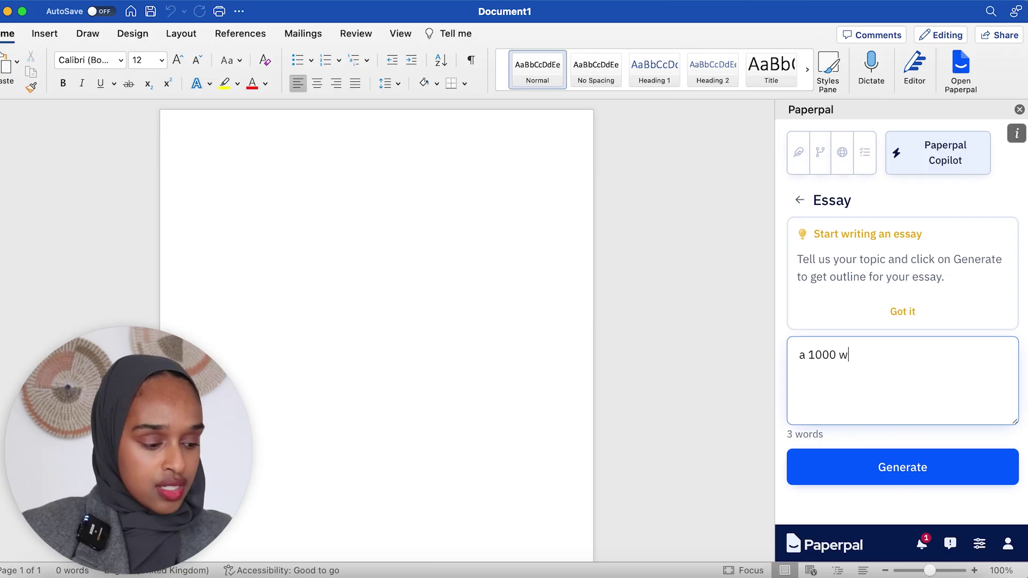
type("ord essay about")
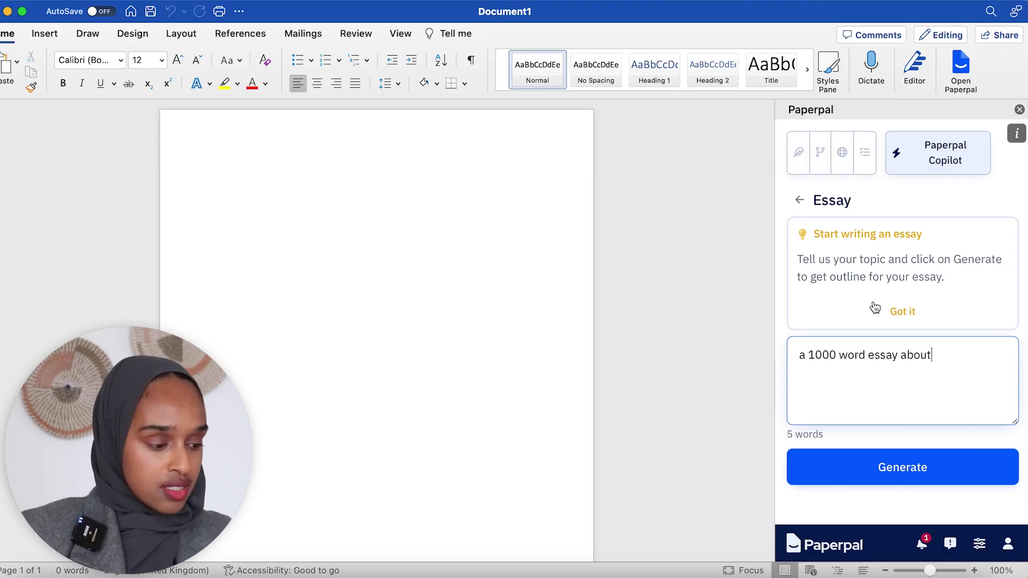
type("Neuroplasticity: The Dynamic Brain's Adaptive Power")
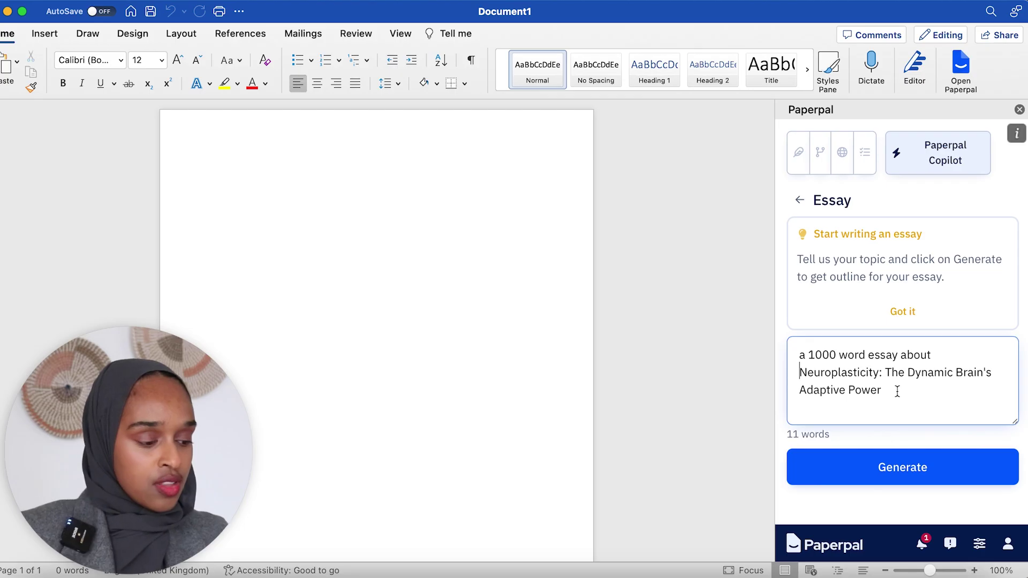
key("Return")
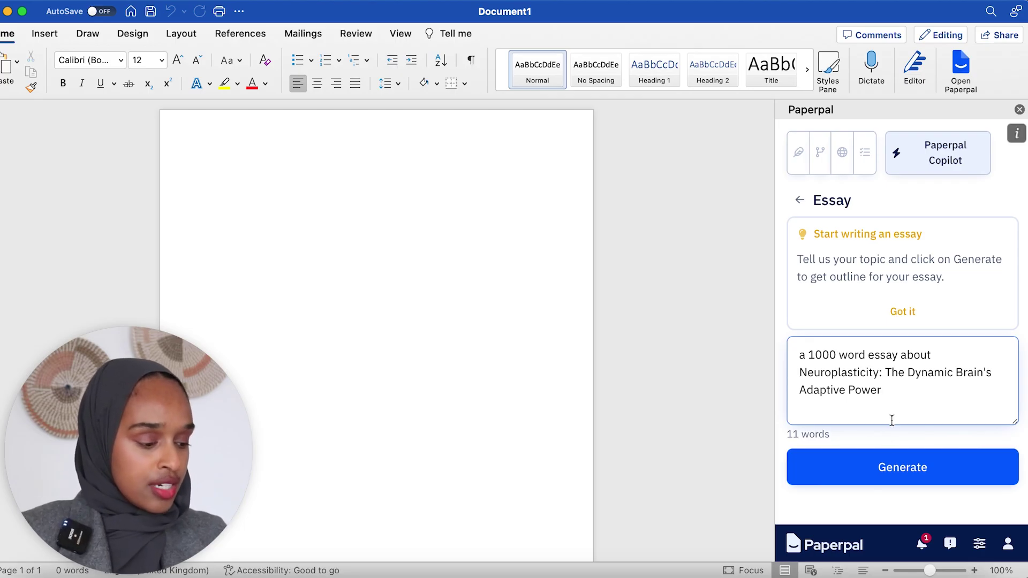
left_click(891, 464)
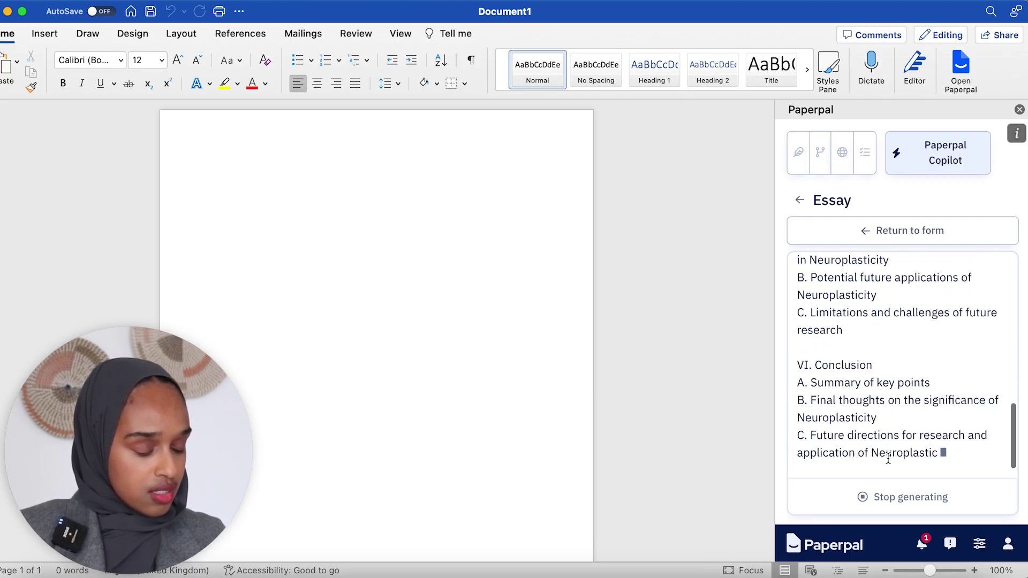
Step: Read through the generated essay outline from its introduction to the challenges and limitations section
scroll(845, 344, "up", 5)
scroll(898, 344, "up", 10)
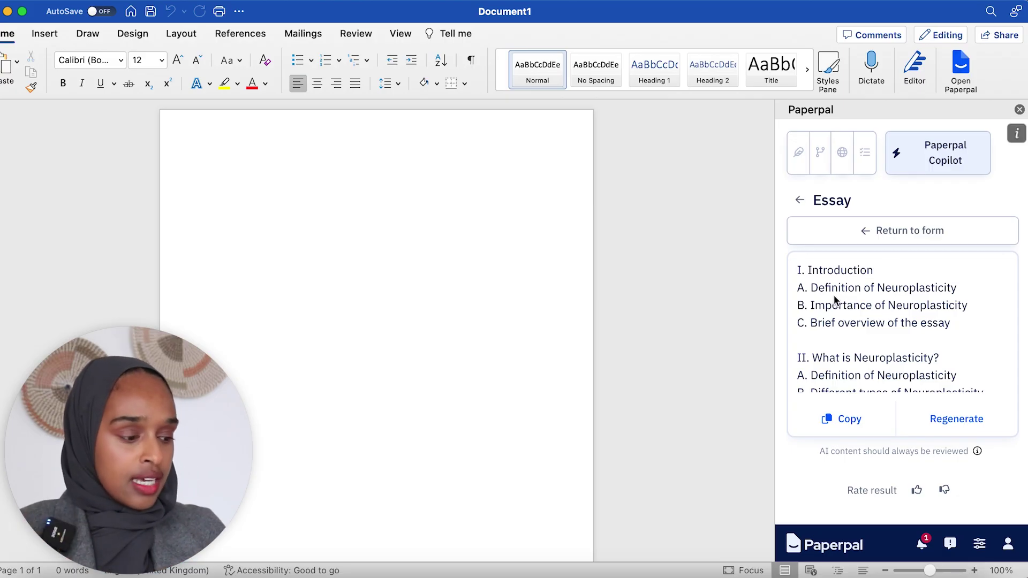
triple_click(864, 304)
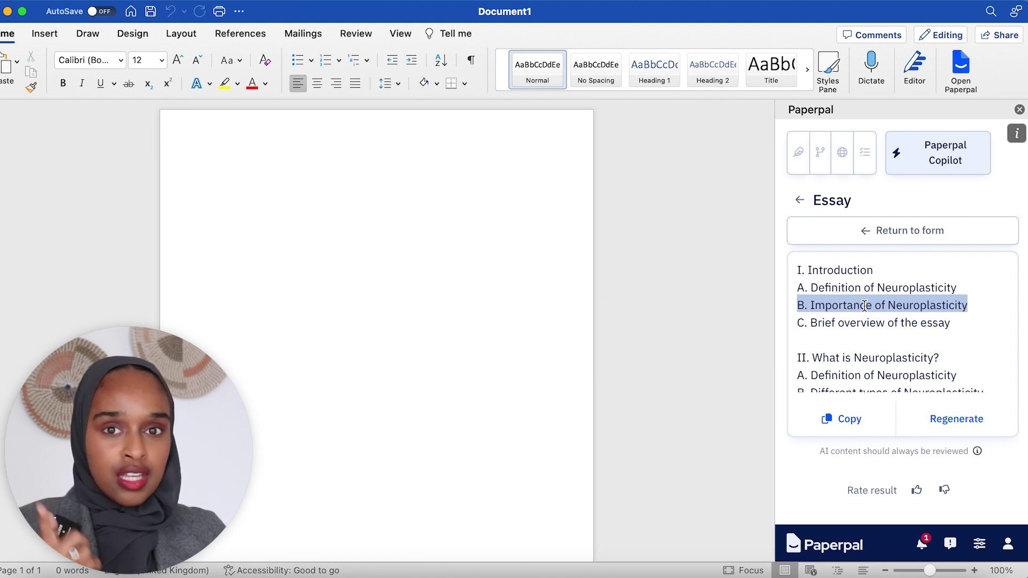
left_click(864, 305)
triple_click(851, 323)
scroll(850, 325, "down", 1)
scroll(850, 326, "down", 2)
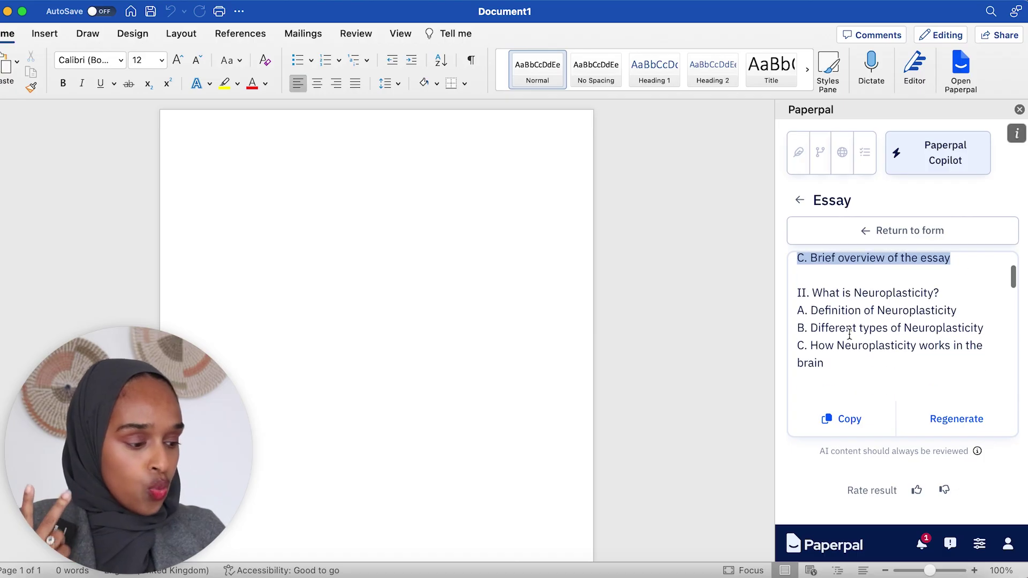
scroll(852, 321, "up", 1)
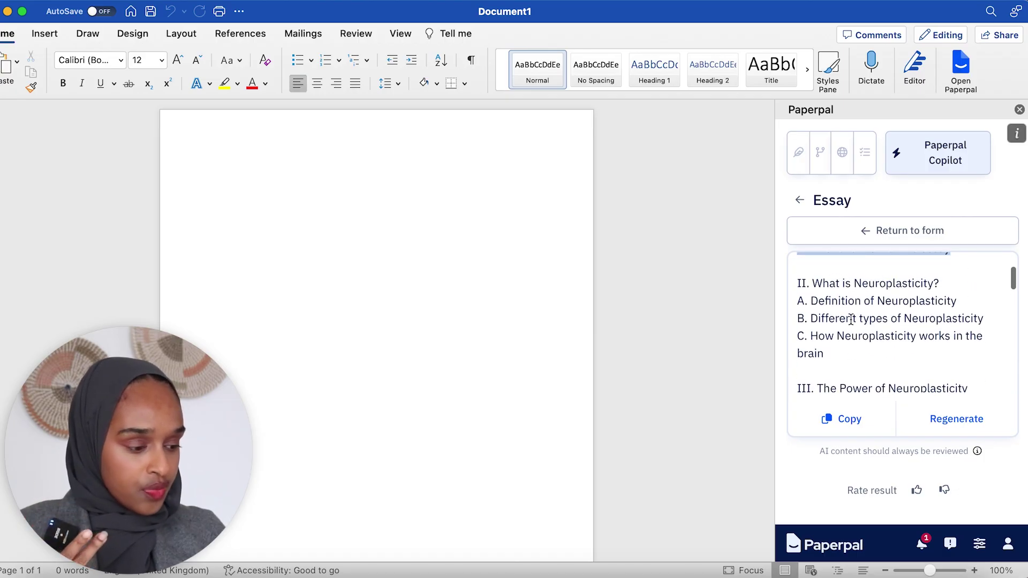
triple_click(855, 302)
left_click(856, 319)
triple_click(856, 319)
left_click(849, 343)
scroll(850, 341, "down", 6)
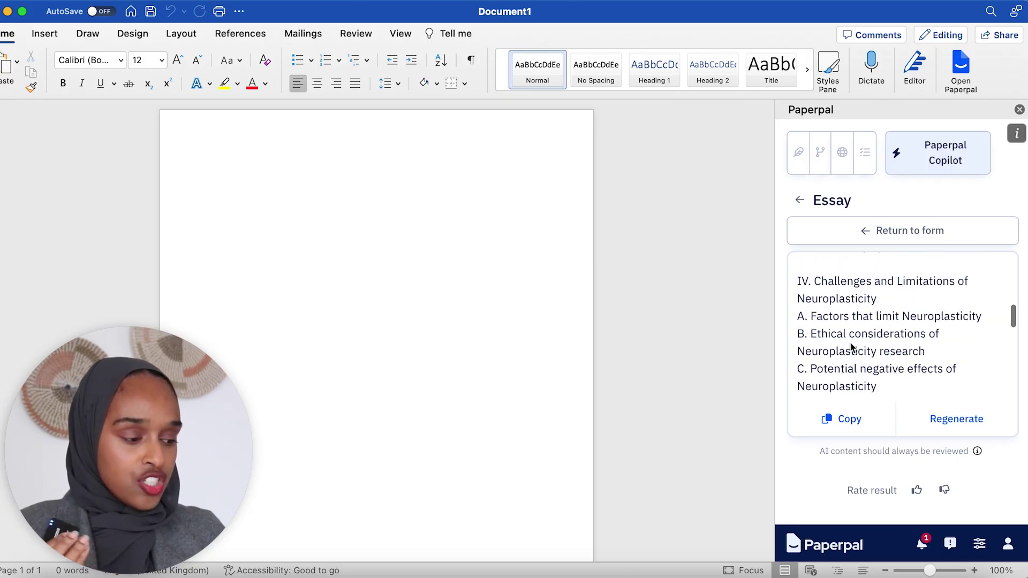
scroll(851, 344, "down", 1)
Step: Copy the generated outline into the blank document and return to Copilot's Generate templates
left_click(846, 420)
left_click(377, 250)
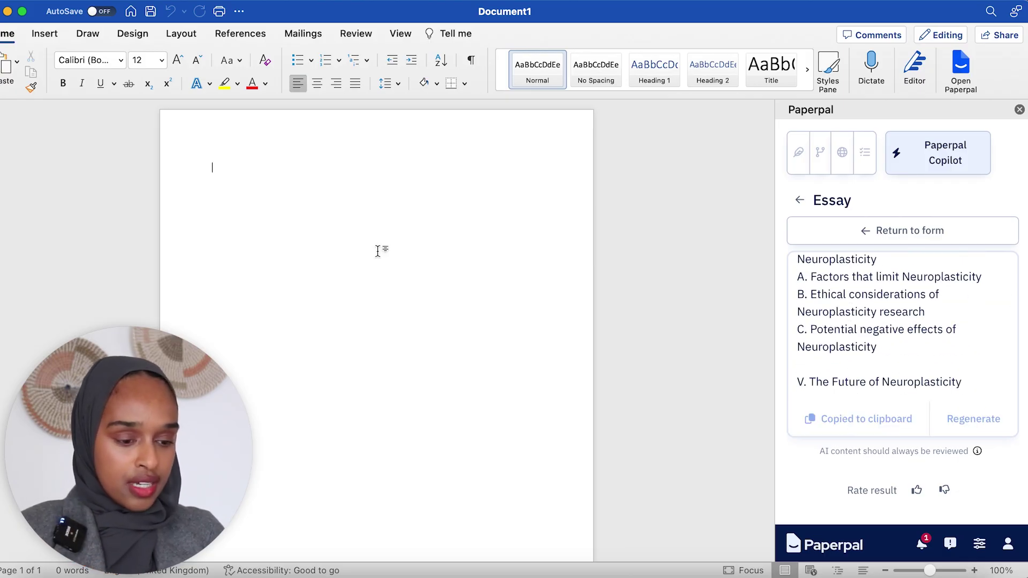
key("super+v")
scroll(330, 160, "up", 2)
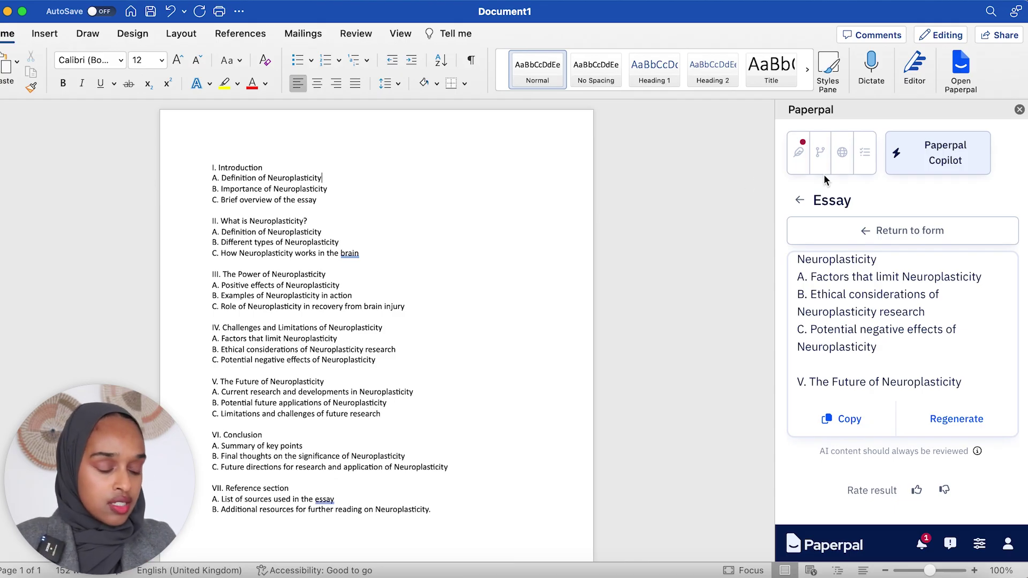
left_click(800, 201)
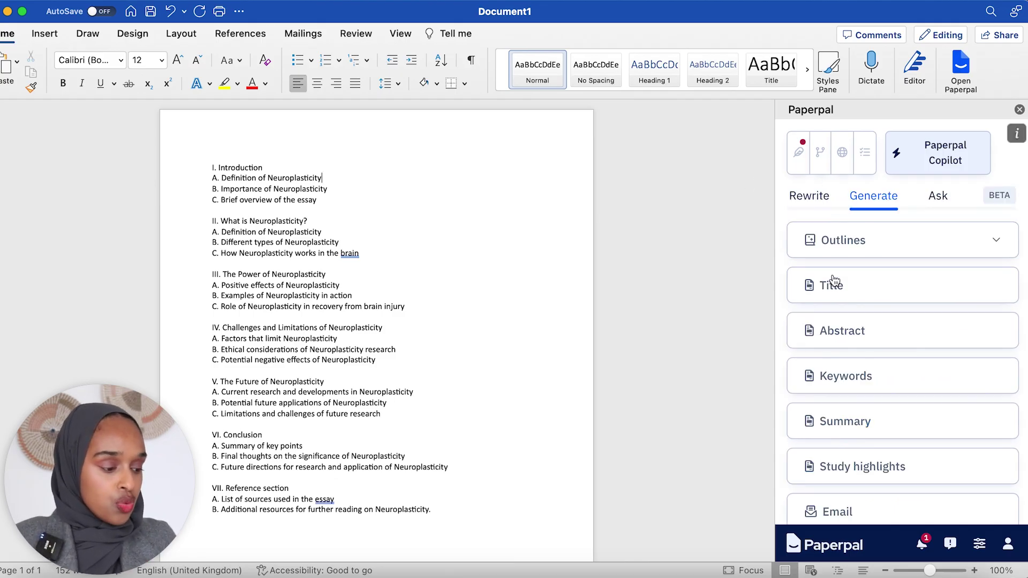
scroll(855, 323, "down", 1)
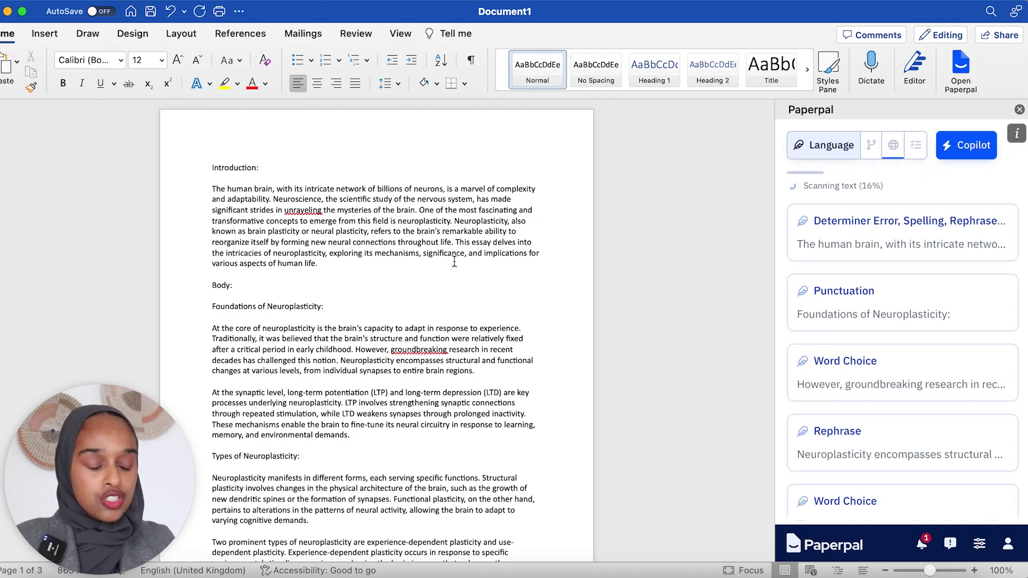
Step: Examine the language suggestion for the introduction sentence beginning "This essay delves" and the neighbouring suggestions
left_click(454, 261)
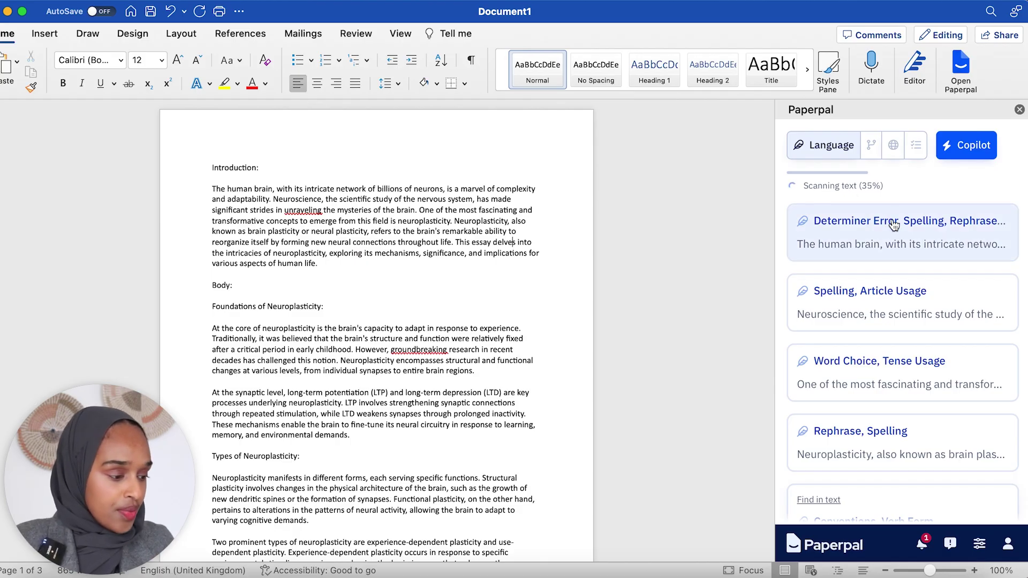
scroll(888, 223, "down", 5)
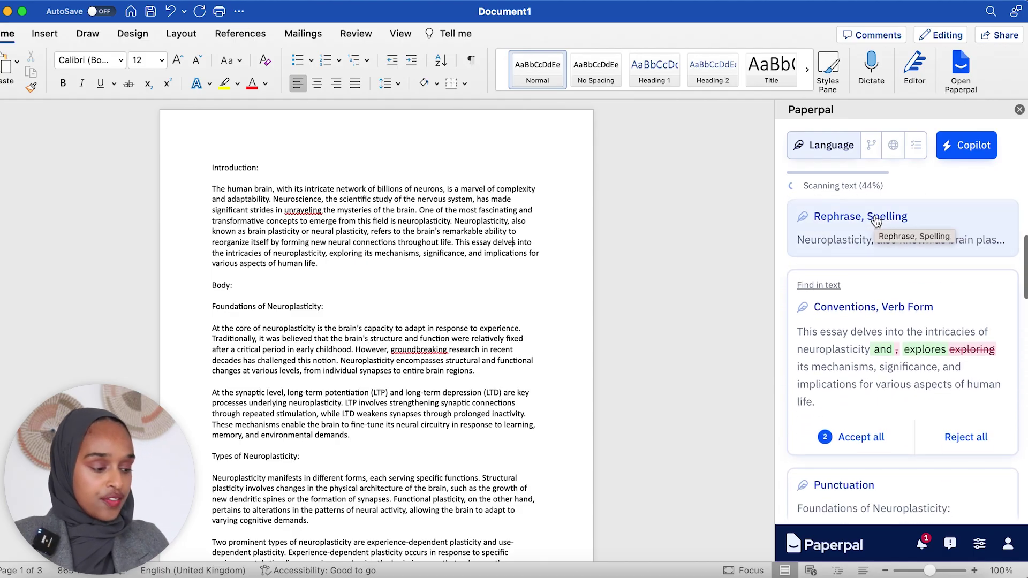
scroll(872, 236, "up", 5)
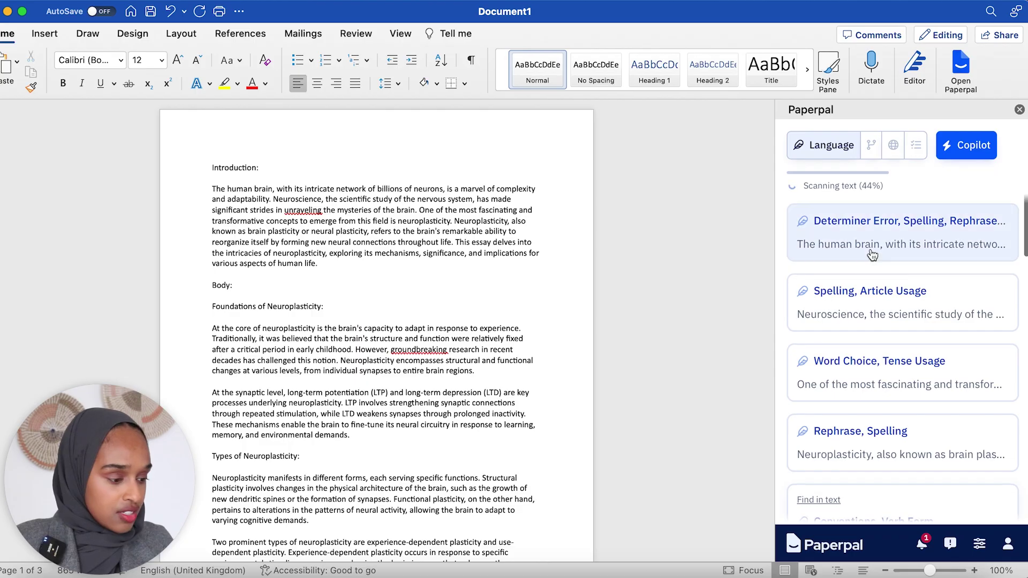
Step: Accept all language suggestions for the introduction's sentences, from "The human brain" through "This essay delves"
left_click(871, 254)
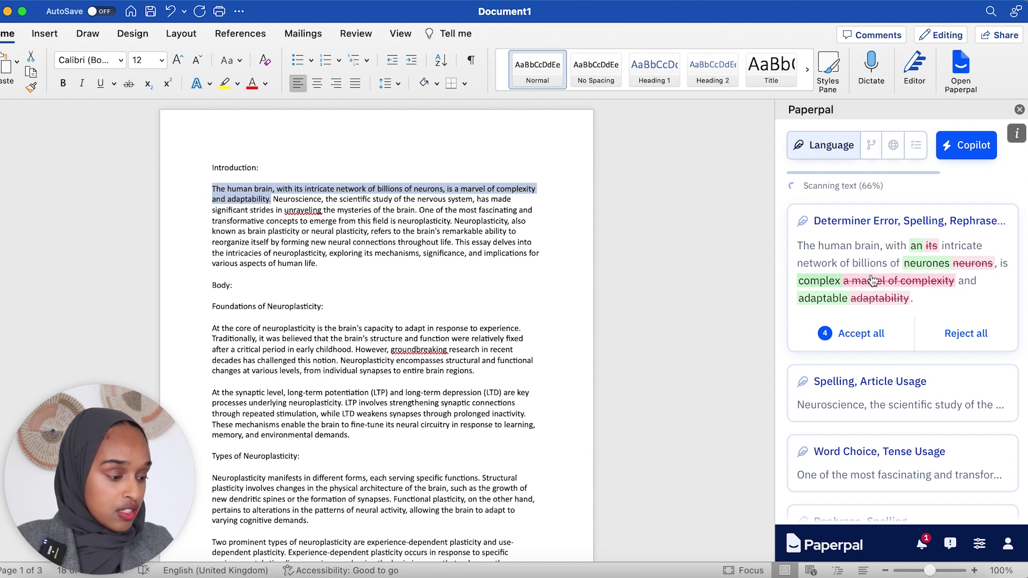
left_click(860, 333)
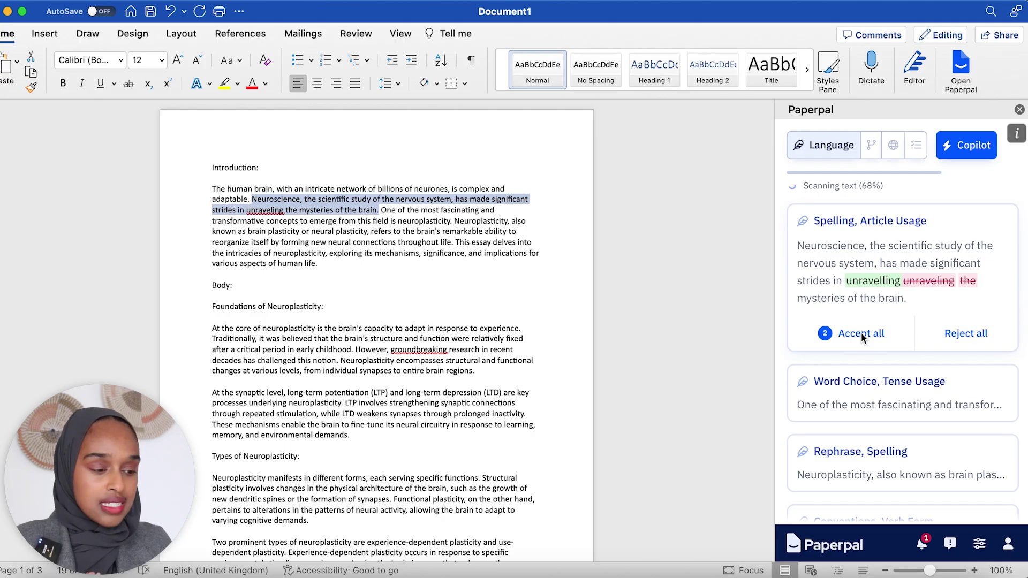
left_click(860, 332)
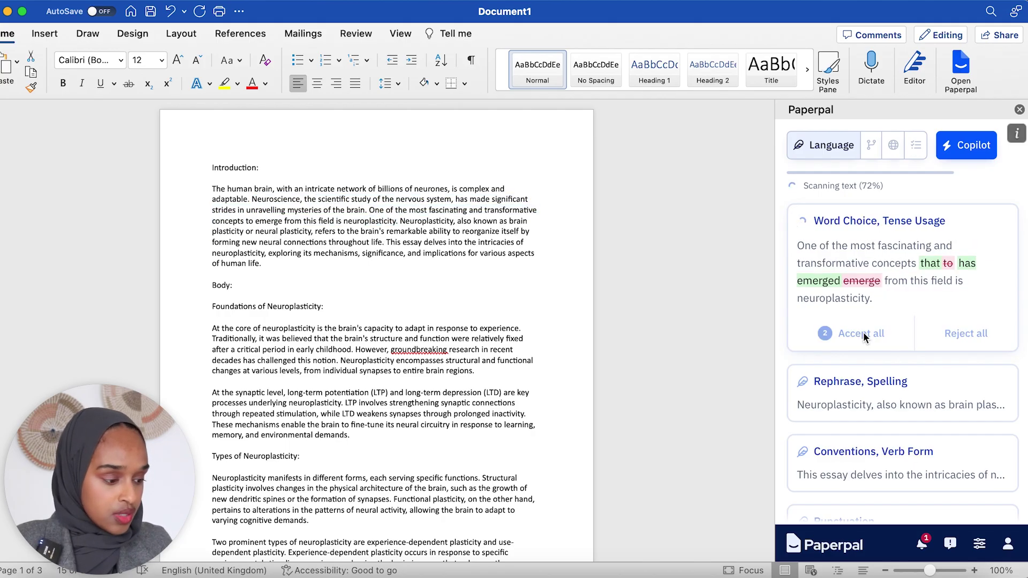
left_click(863, 332)
left_click(858, 367)
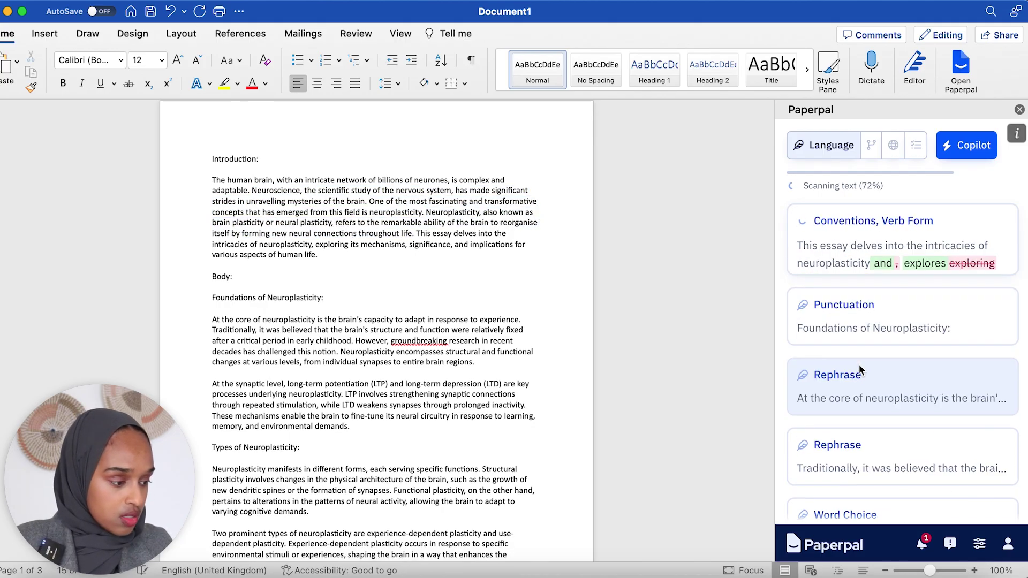
left_click(858, 351)
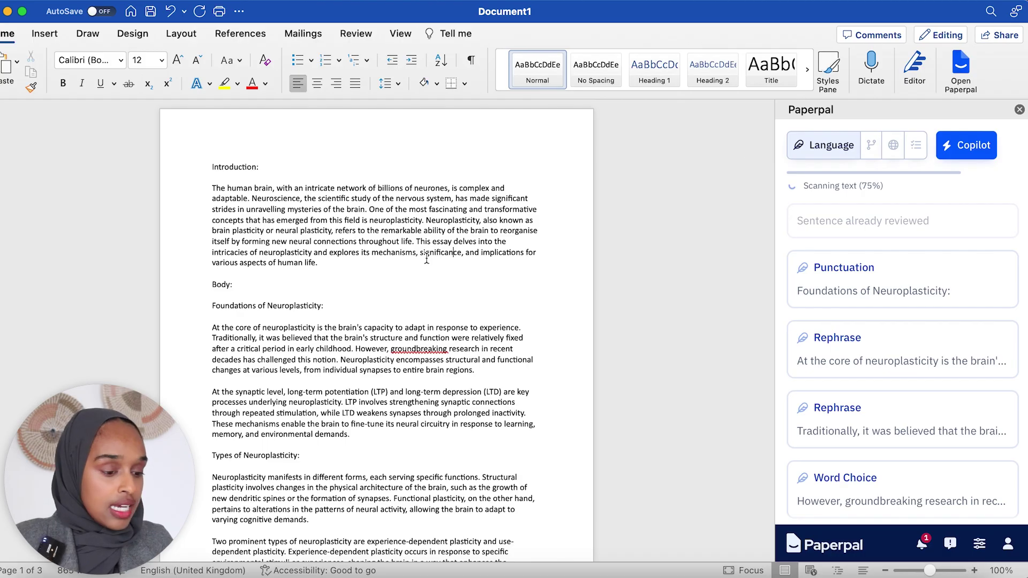
left_click(405, 253)
Step: Generate a Make Academic version of the introduction sentence beginning "Neuroplasticity, also known as brain plasticity"
left_click(984, 147)
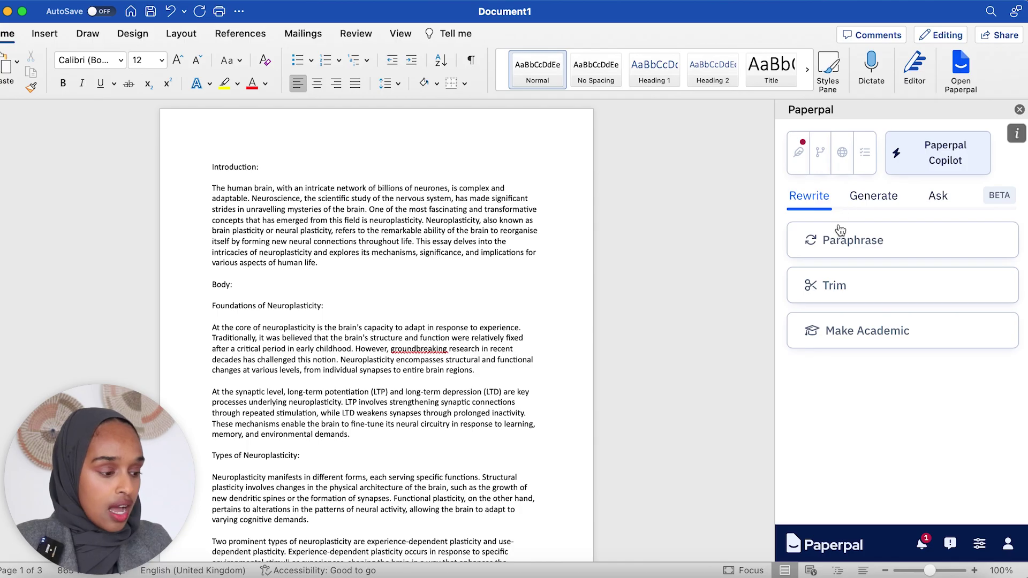
scroll(356, 221, "up", 5)
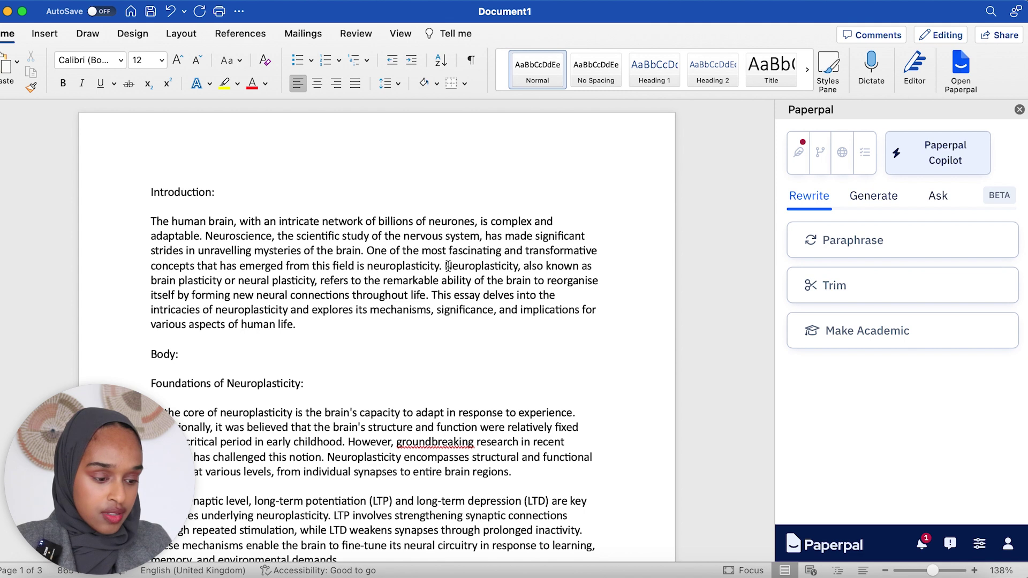
left_click_drag(447, 266, 431, 295)
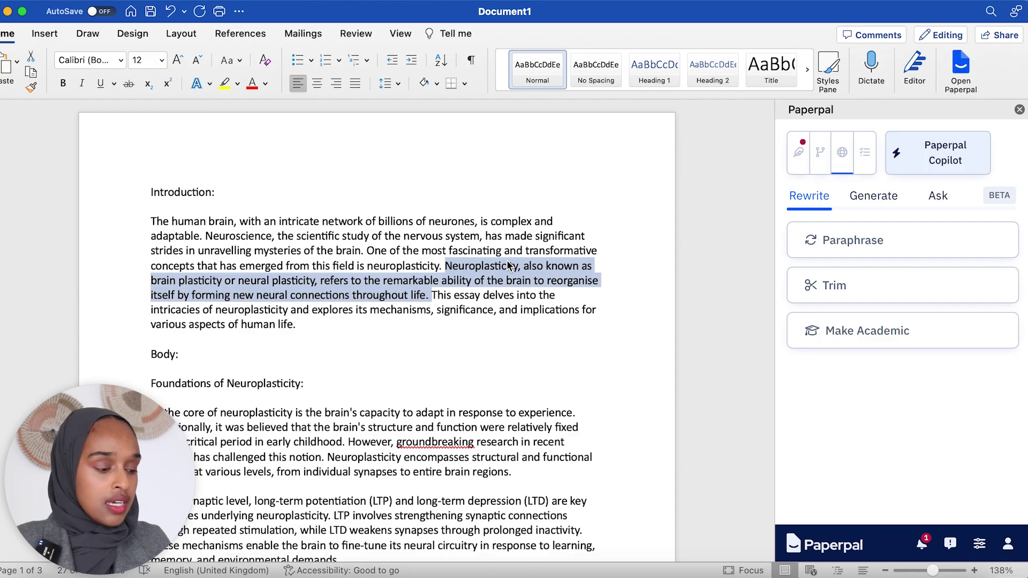
left_click(867, 339)
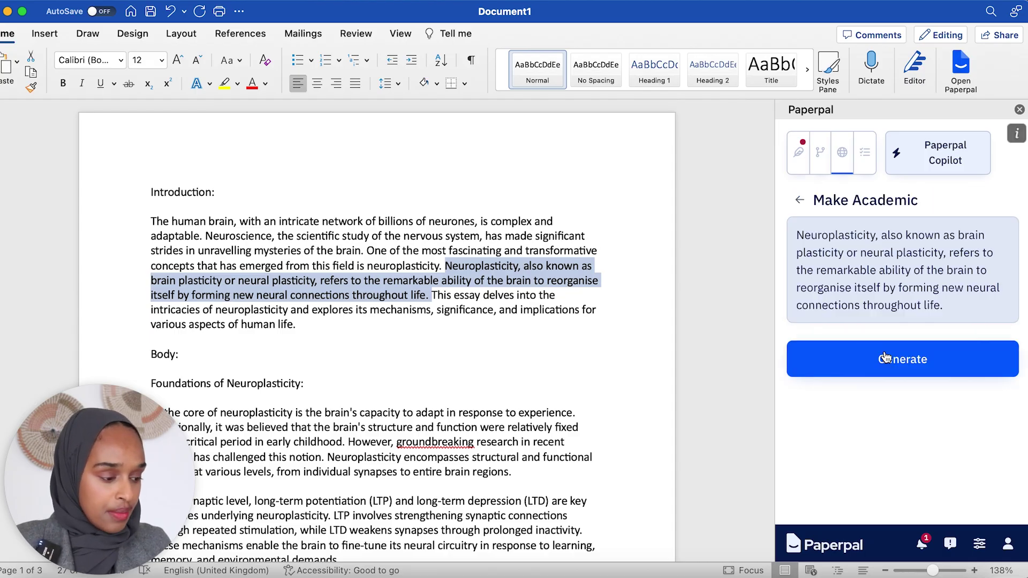
left_click(891, 369)
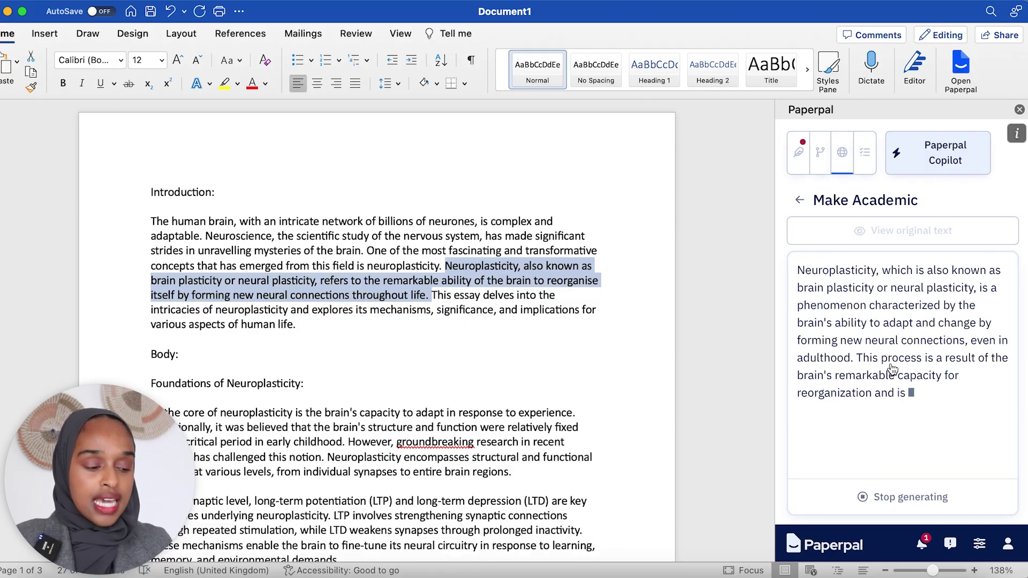
Step: Read the academic rewrite, replace the original sentence with it, and add the missing space before "This essay"
left_click(863, 303)
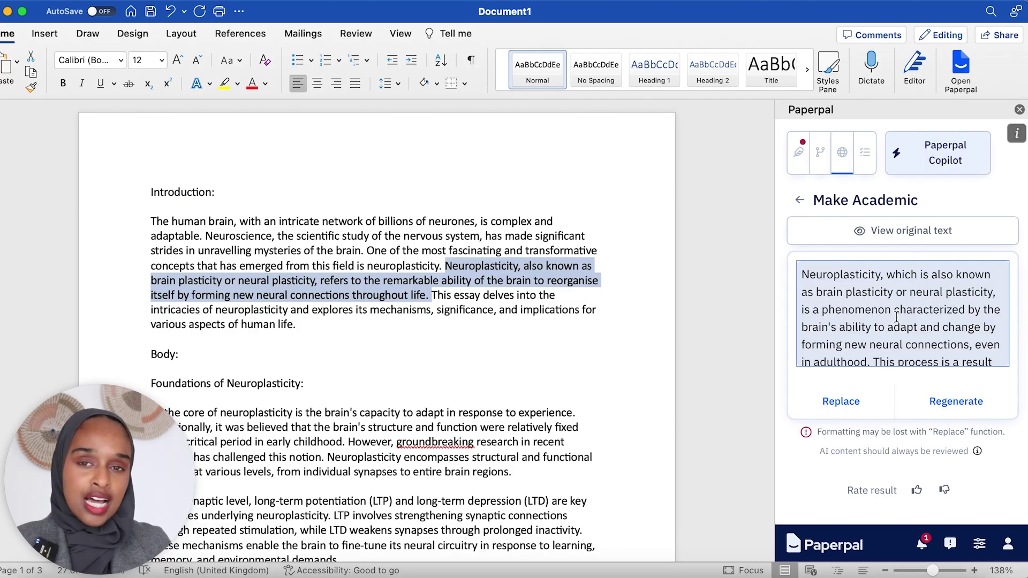
scroll(949, 351, "down", 5)
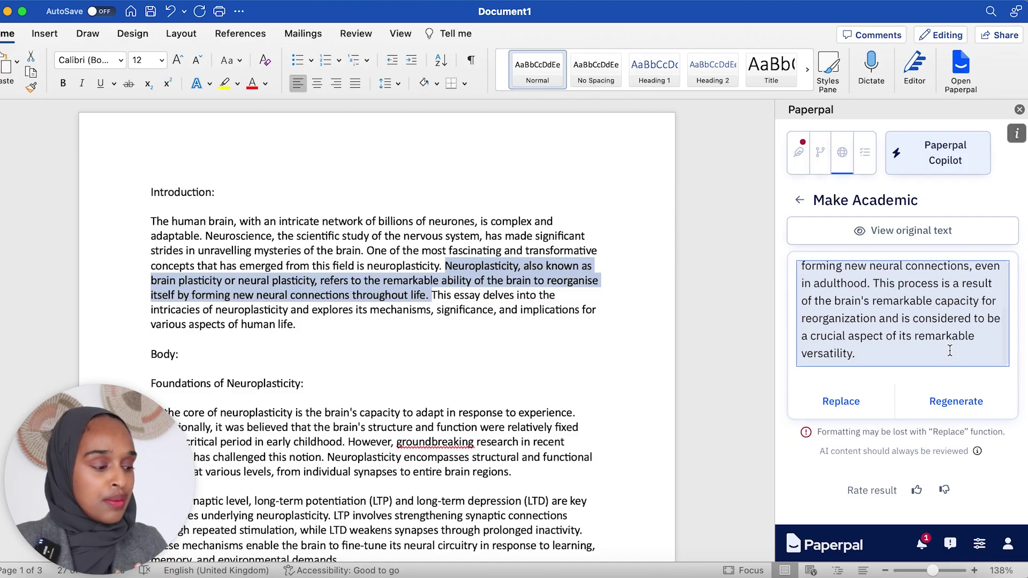
left_click(850, 410)
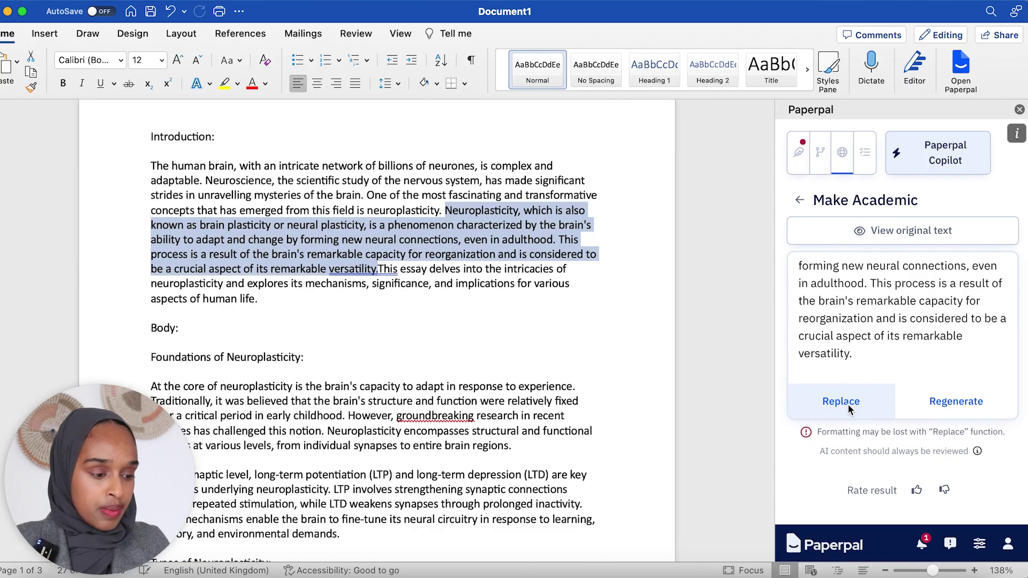
scroll(420, 312, "down", 2)
left_click(378, 269)
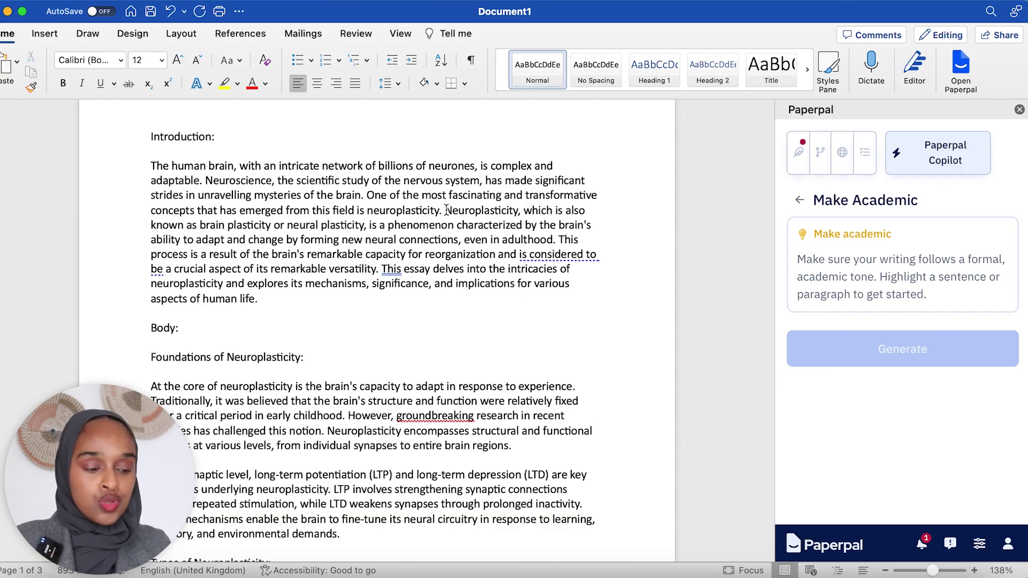
Step: Add the reference placeholder "(REF)" after "even in adulthood" in the introduction and leave Make Academic
left_click_drag(447, 210, 407, 255)
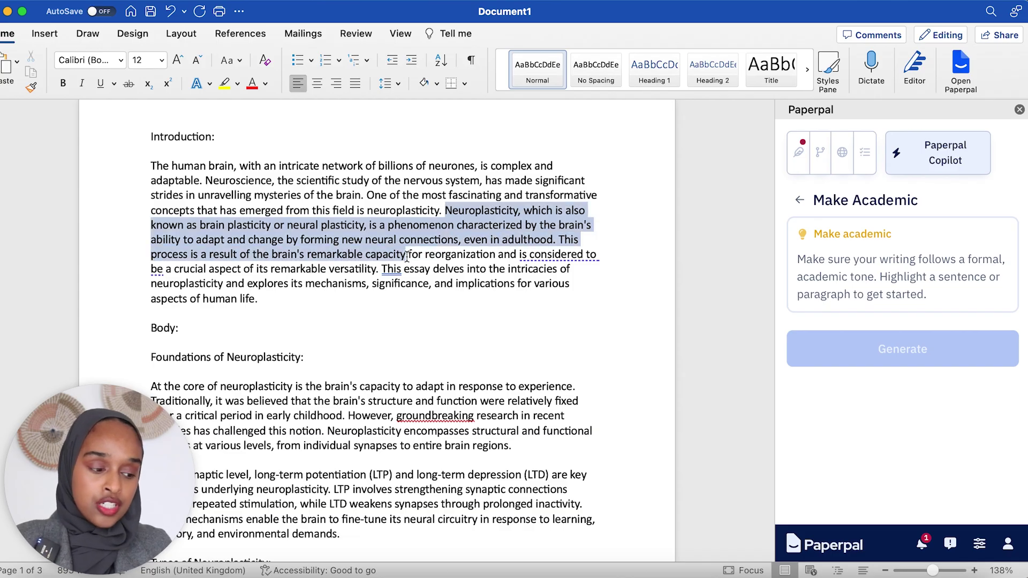
left_click(506, 252)
left_click(375, 269)
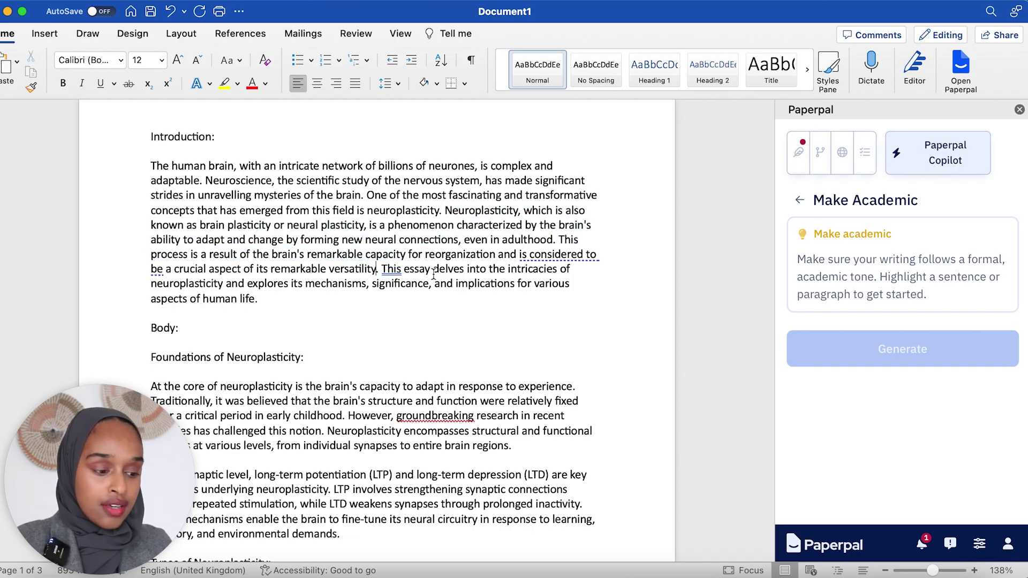
left_click(553, 239)
type("(REF)")
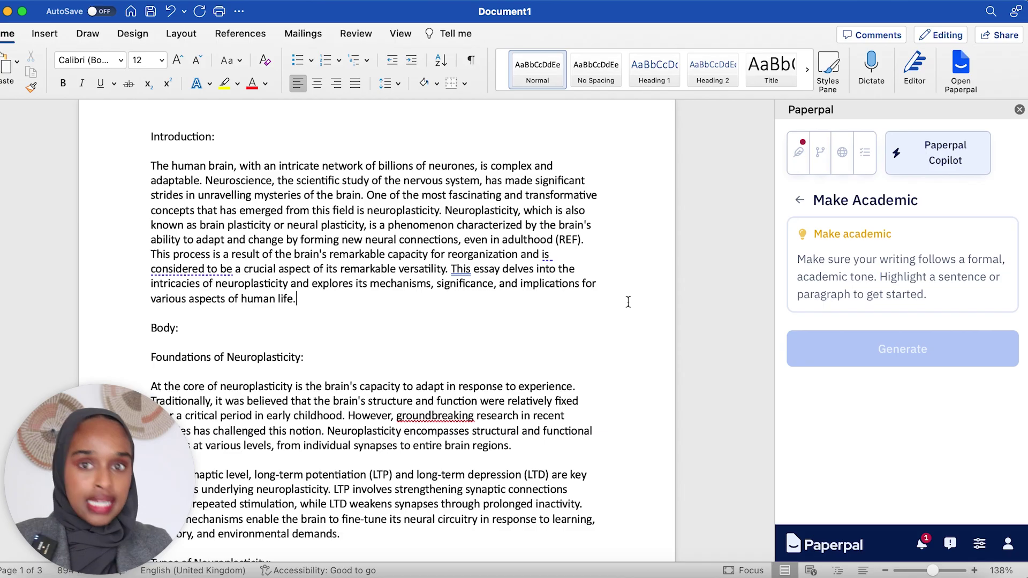
left_click(799, 200)
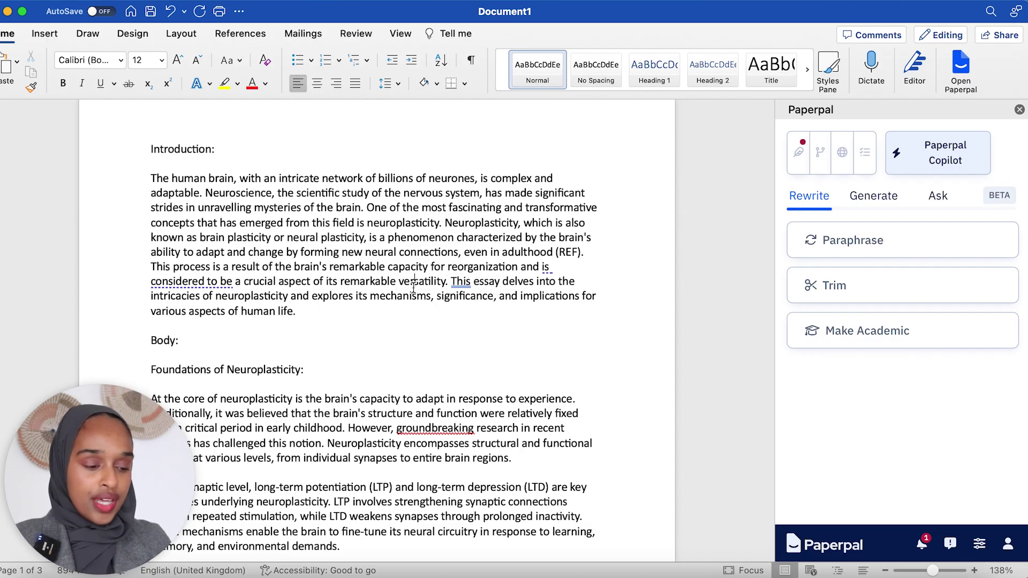
Step: Generate a paraphrase of the Foundations paragraph beginning "At the synaptic level, long-term potentiation"
scroll(413, 284, "up", 2)
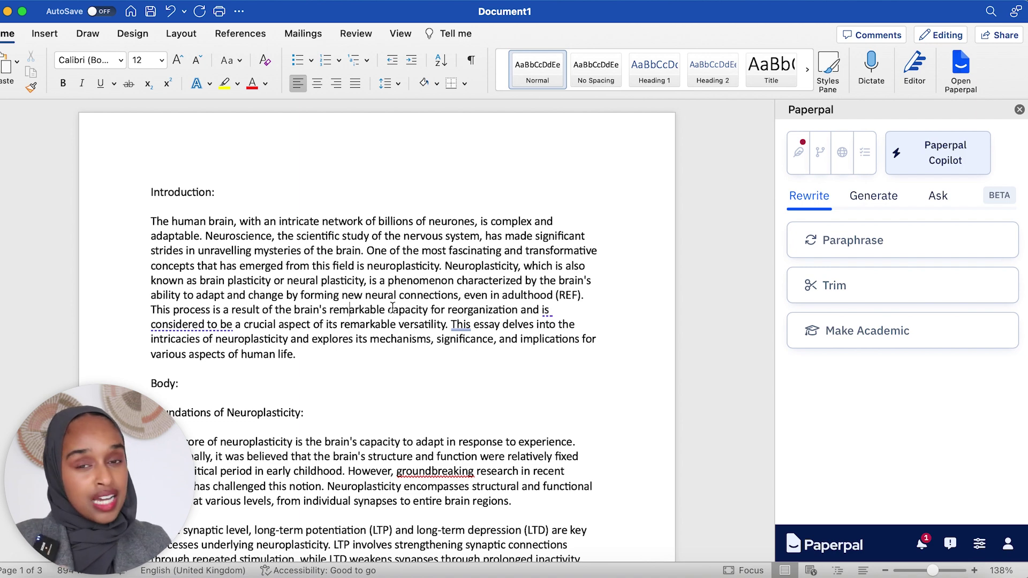
scroll(393, 310, "down", 5)
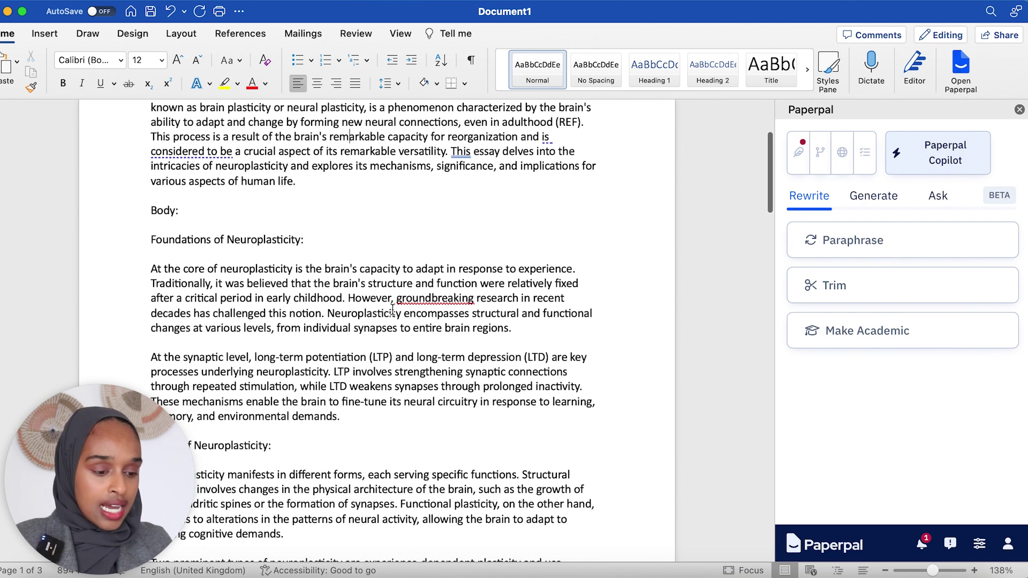
scroll(277, 313, "down", 2)
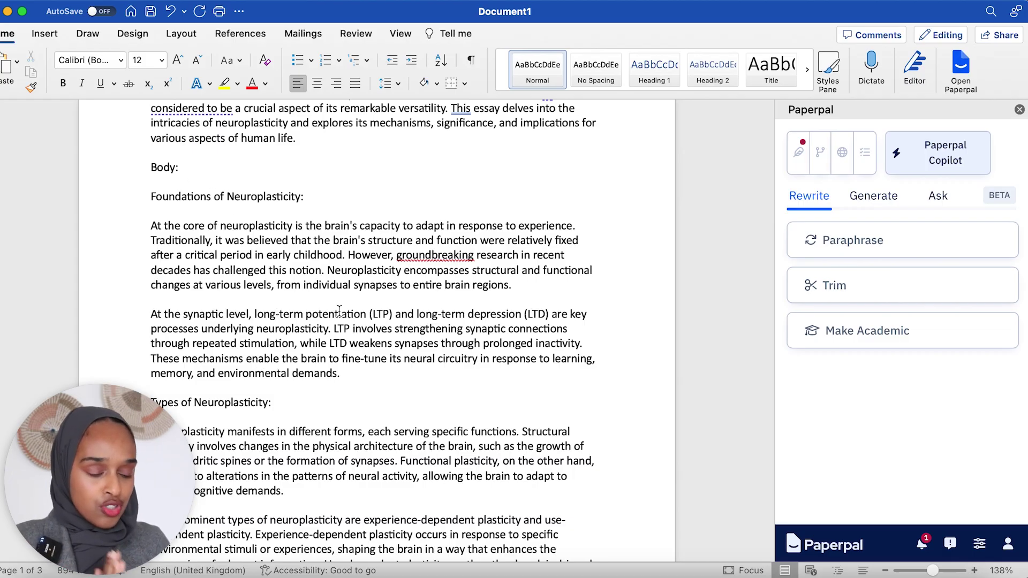
left_click_drag(148, 317, 365, 375)
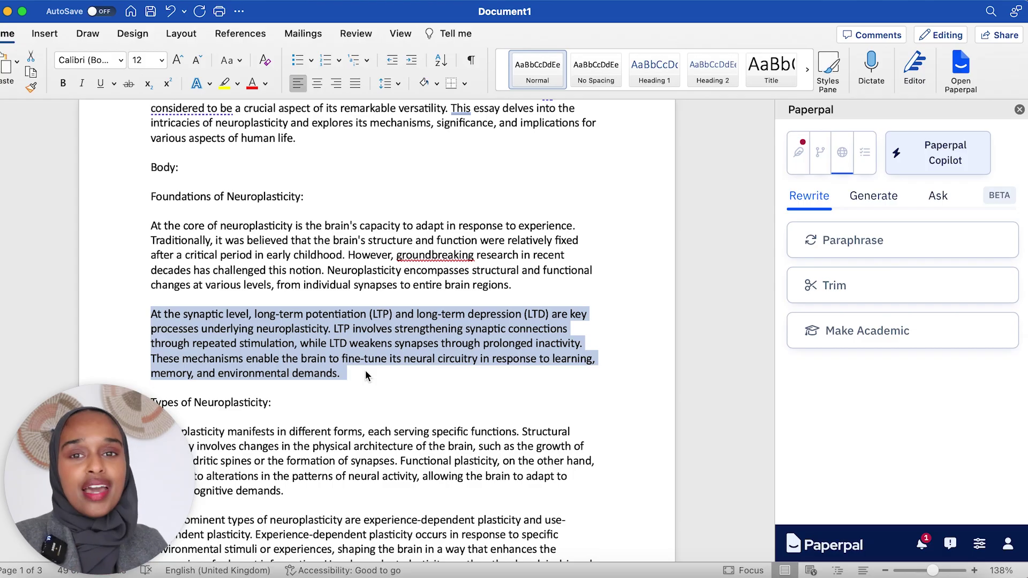
left_click(846, 244)
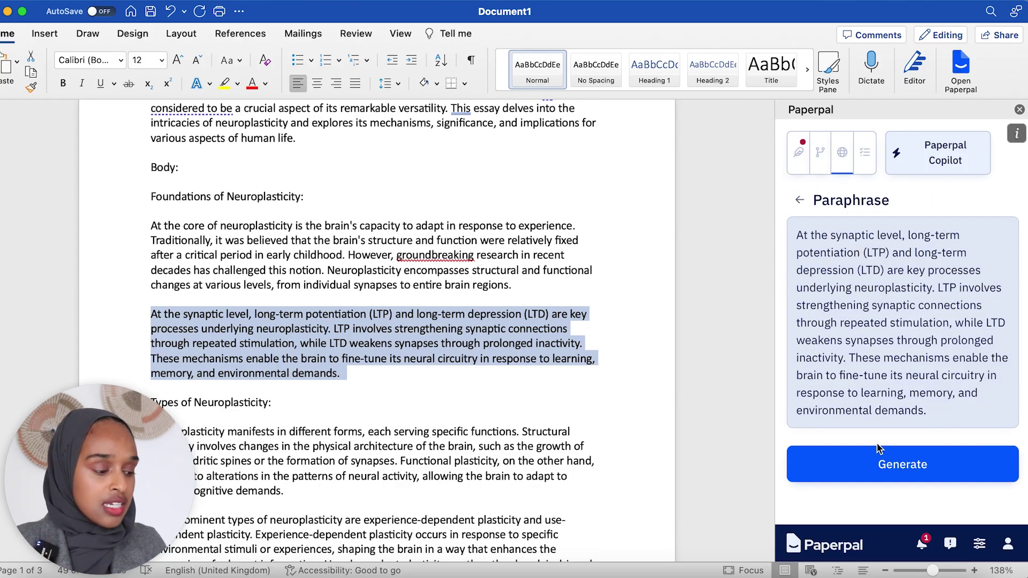
left_click(900, 464)
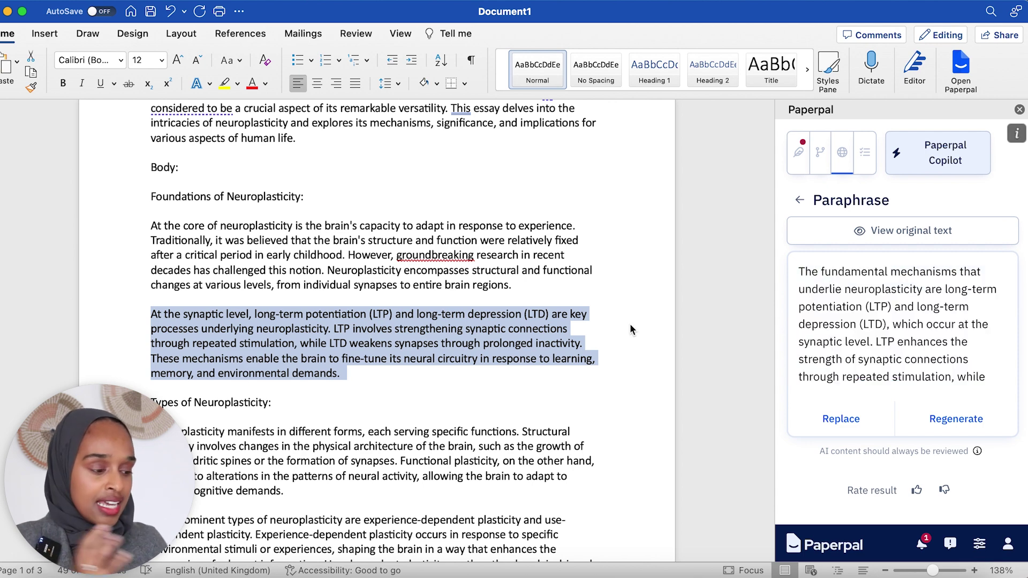
Step: Replace the synaptic-level paragraph with its paraphrase, add "(REF)" after "environmental changes" and leave Paraphrase
left_click(853, 422)
left_click(540, 336)
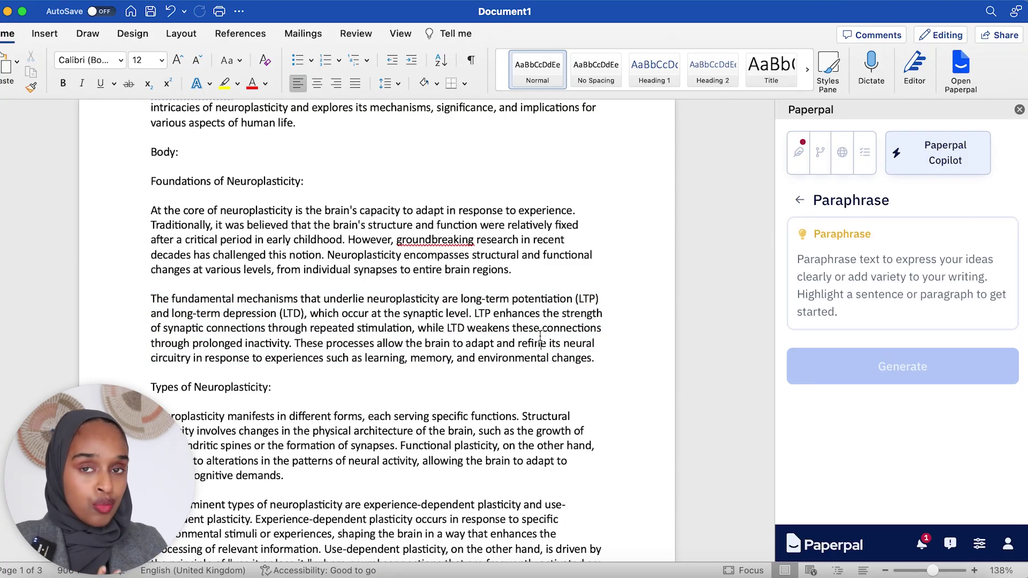
left_click(591, 357)
type("(REF).")
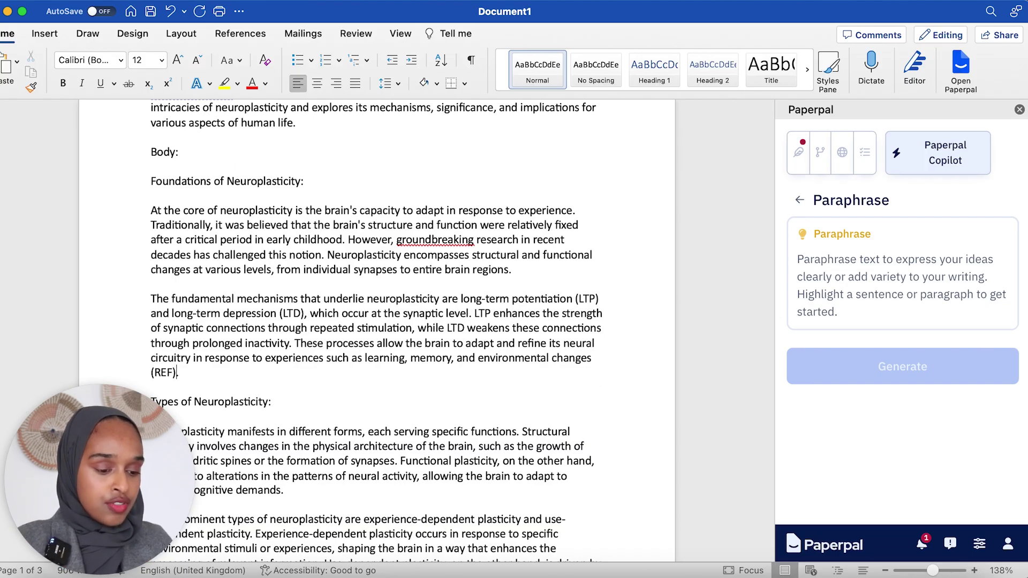
left_click(799, 200)
Step: Justify the text of the whole essay
scroll(508, 314, "up", 3)
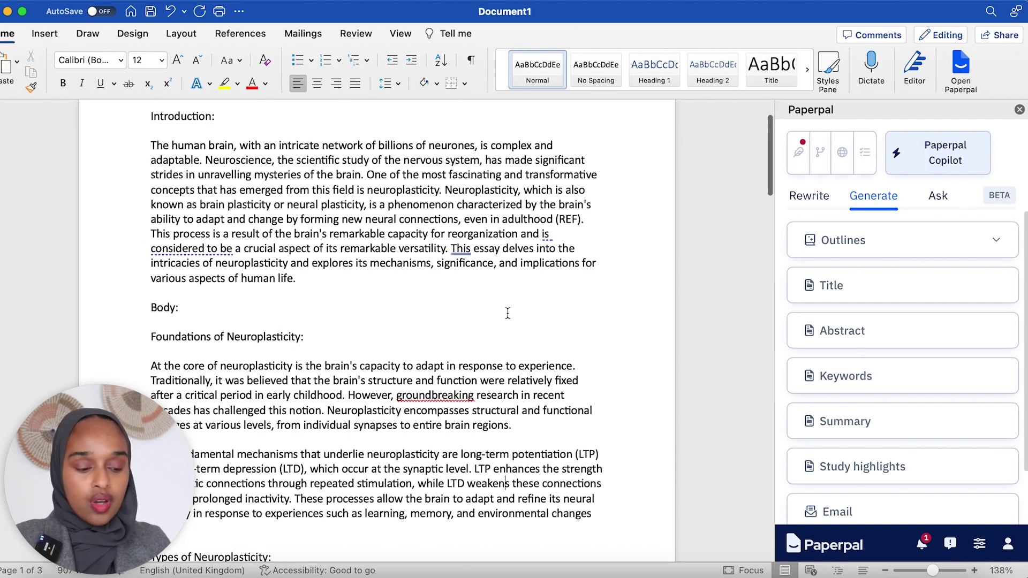
scroll(506, 314, "up", 2)
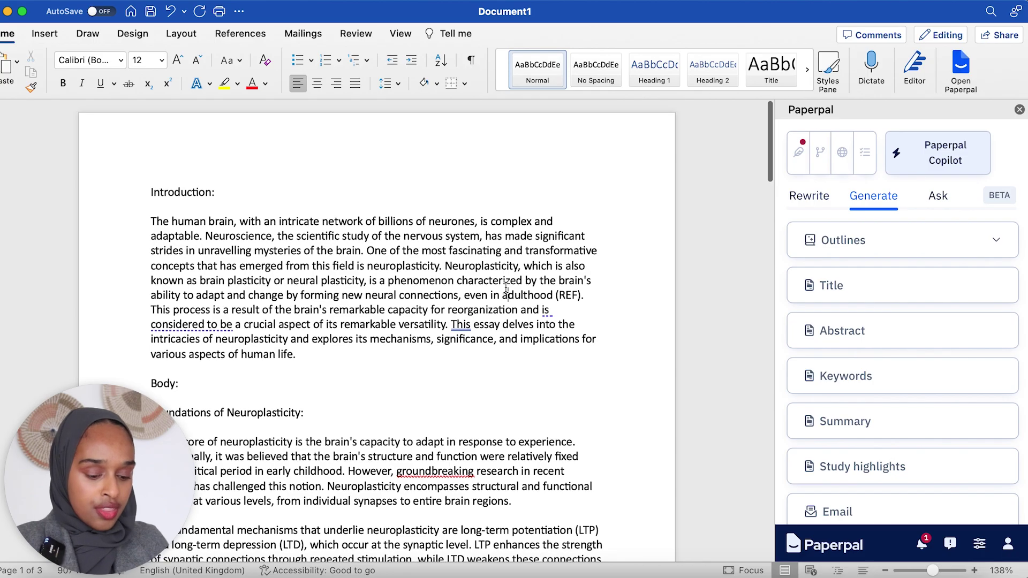
key("super+a")
left_click(355, 83)
left_click(460, 221)
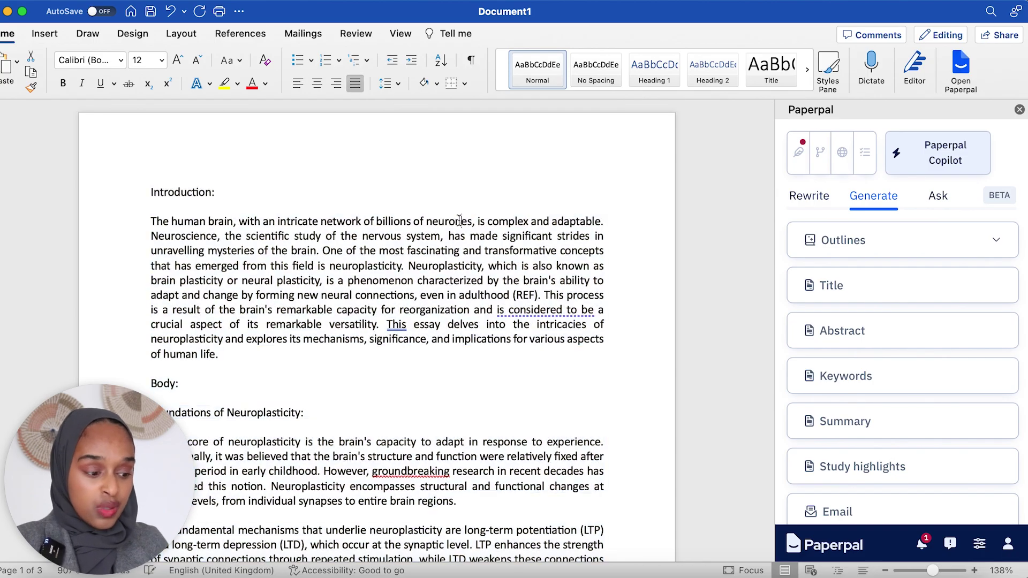
Step: Correct the flagged word "groundbreaking" to "ground-breaking" in the first Foundations of Neuroplasticity paragraph
scroll(467, 228, "down", 2)
left_click(406, 402)
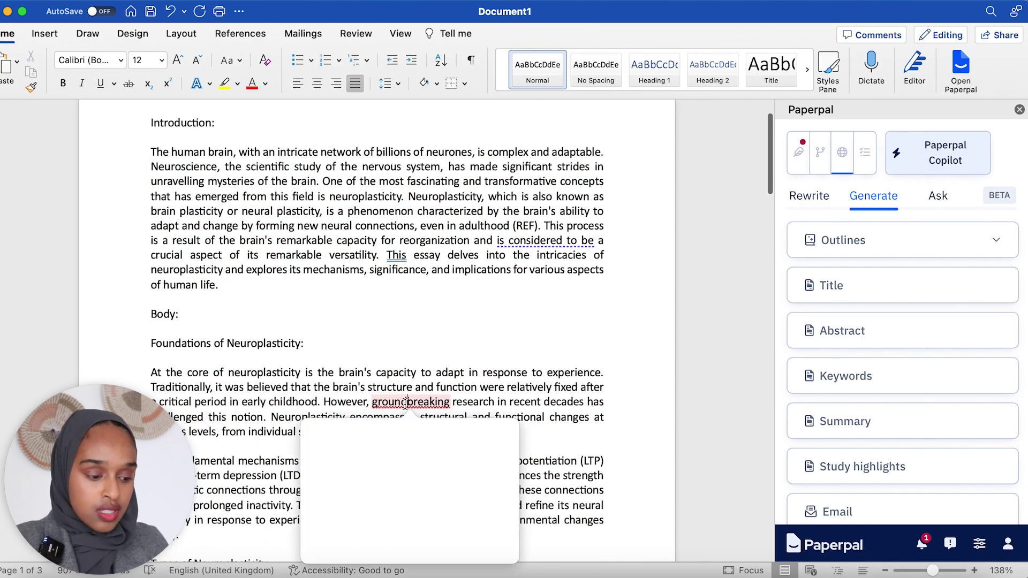
left_click(407, 455)
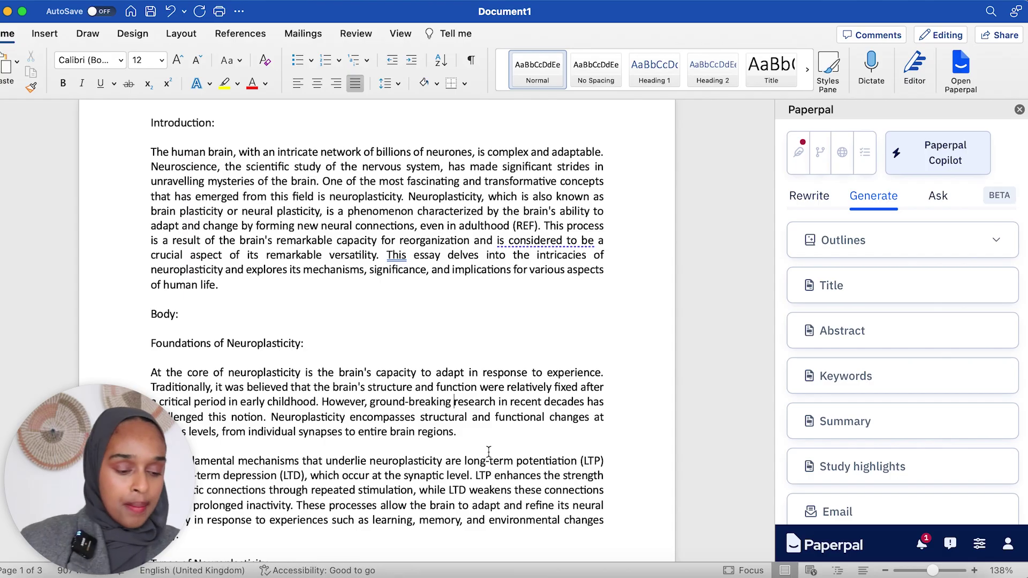
Step: Delete the "Neuroplasticity and Mental Health:" heading and merge the two paragraphs under it into the preceding phantom limb pain paragraph
scroll(488, 451, "down", 7)
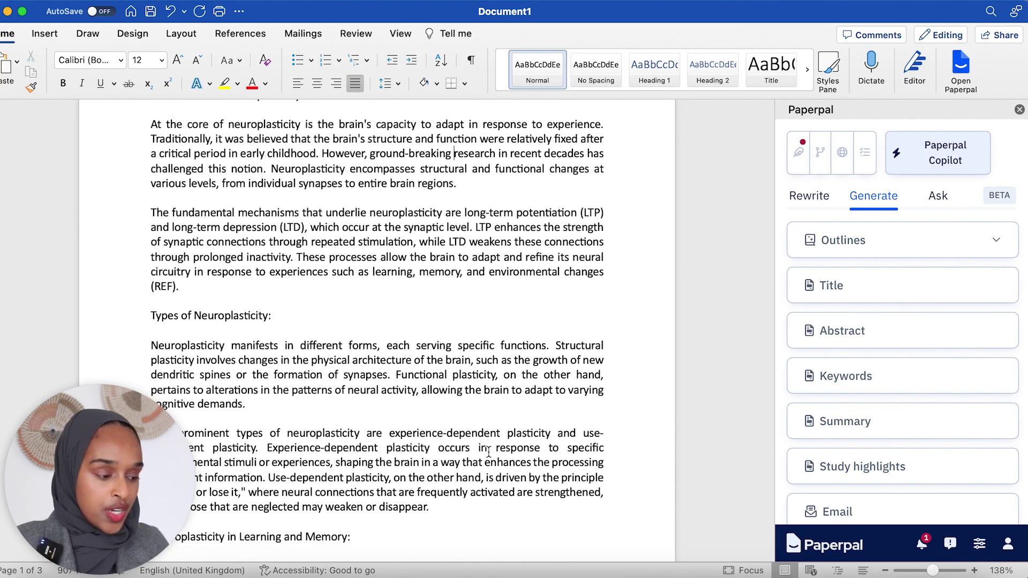
scroll(488, 451, "down", 9)
scroll(604, 321, "up", 2)
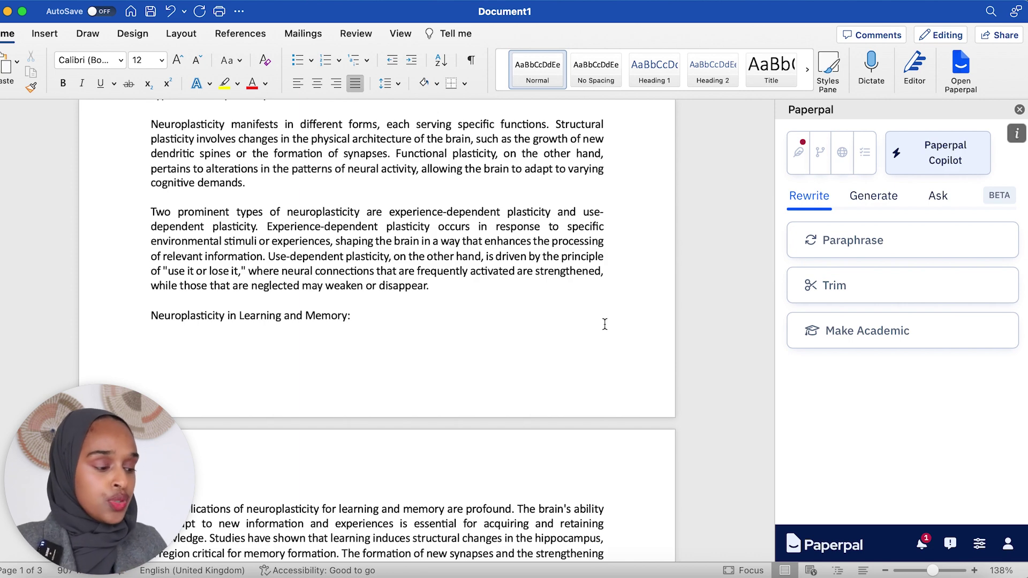
scroll(605, 324, "down", 14)
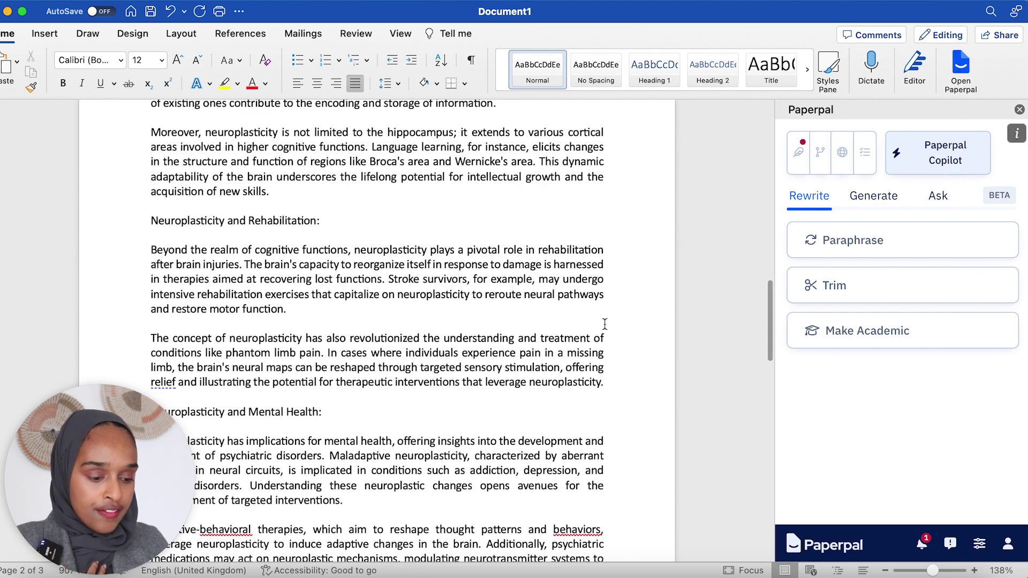
scroll(348, 335, "up", 1)
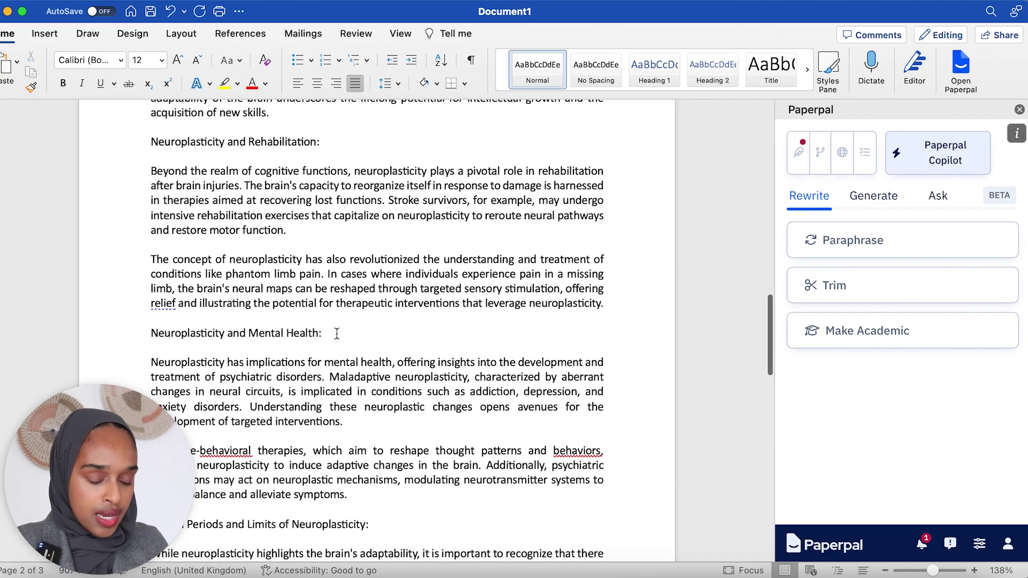
left_click_drag(337, 332, 119, 332)
key("BackSpace")
key("BackSpace")
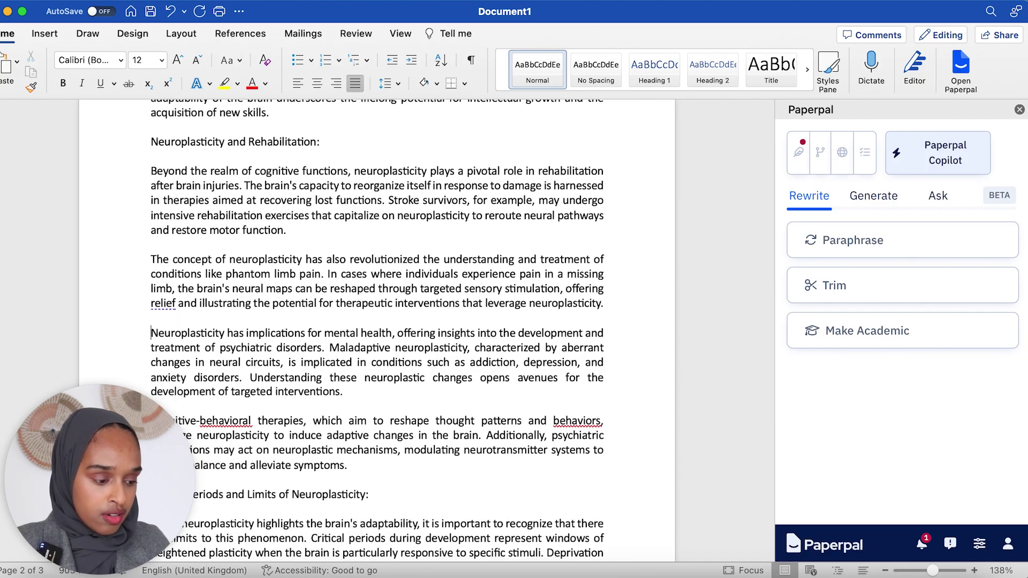
key("BackSpace")
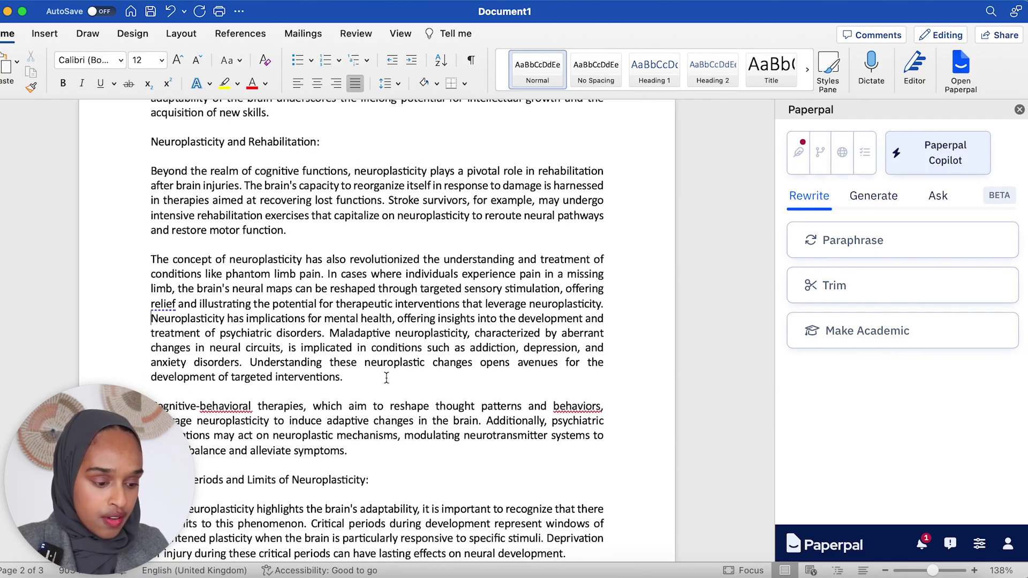
left_click(151, 406)
key("BackSpace")
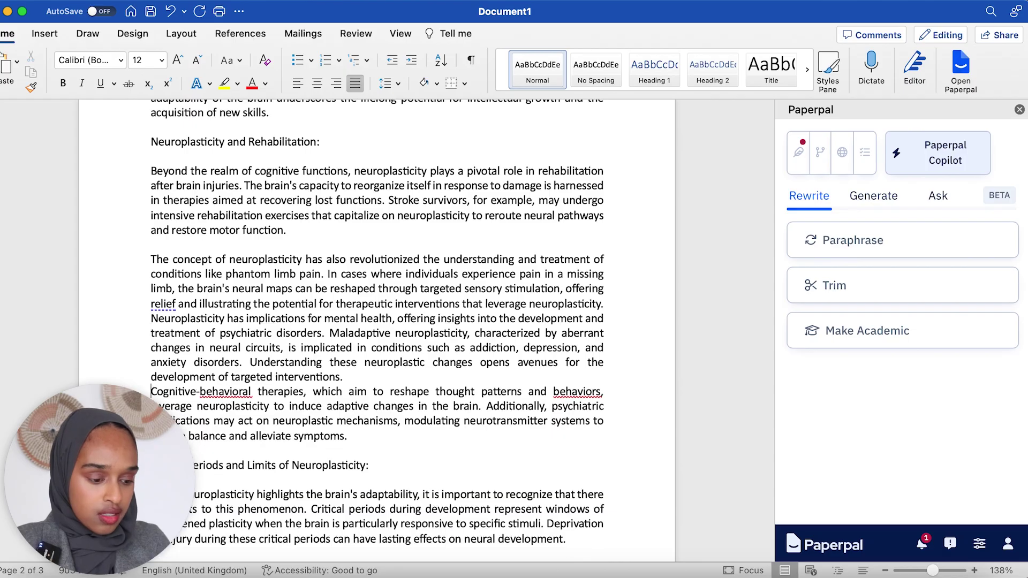
key("BackSpace")
Step: Trim the merged phantom limb pain paragraph with an expected word count of 101 and replace the original with the trimmed version
left_click_drag(490, 422, 126, 260)
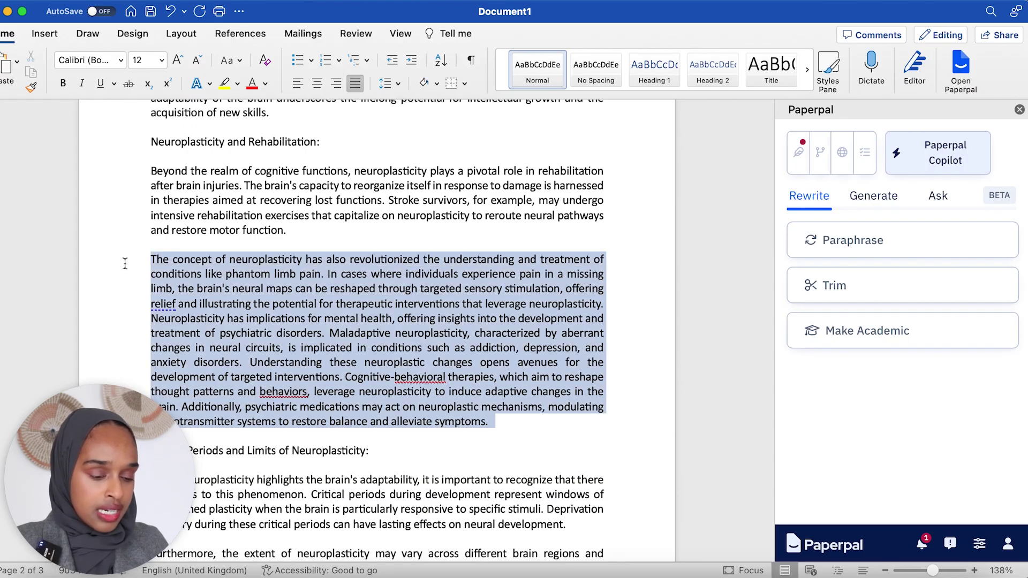
left_click(822, 286)
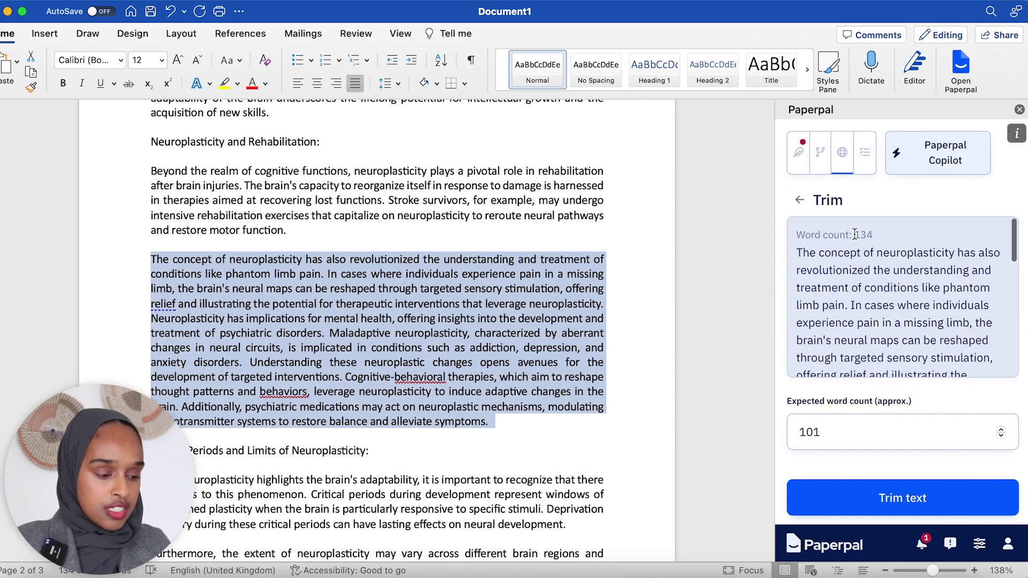
left_click(934, 498)
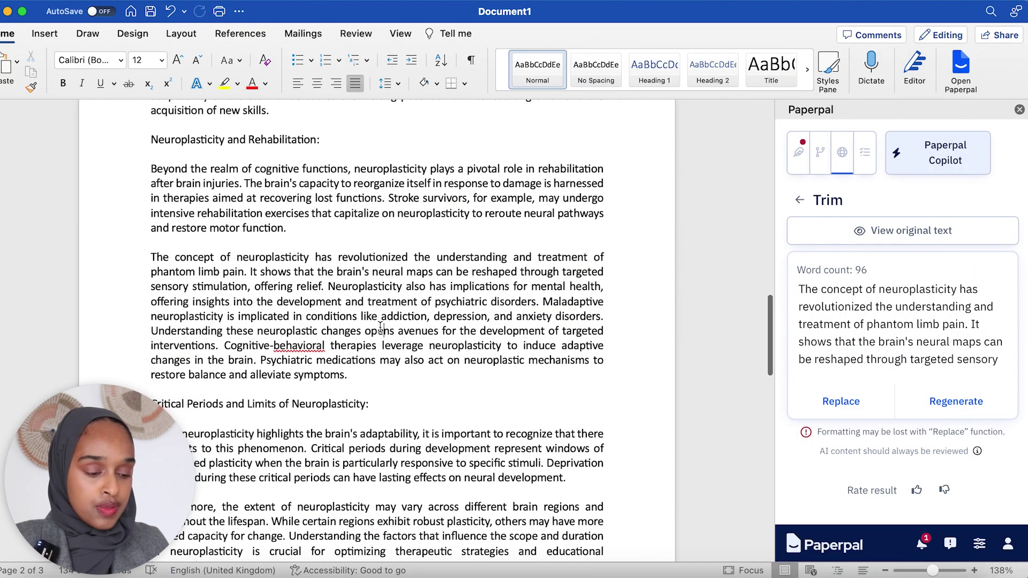
left_click_drag(351, 379, 152, 258)
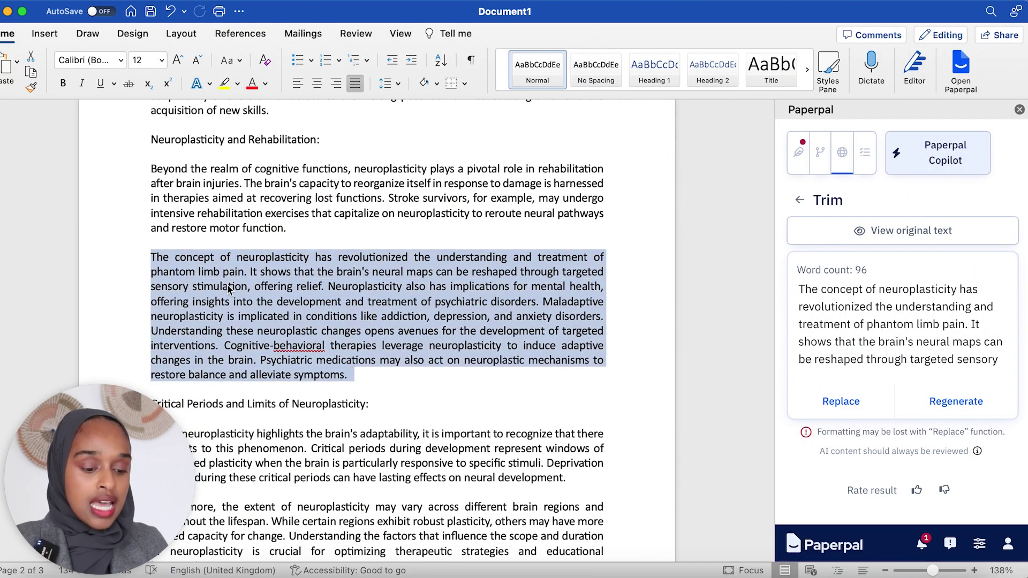
left_click(395, 364)
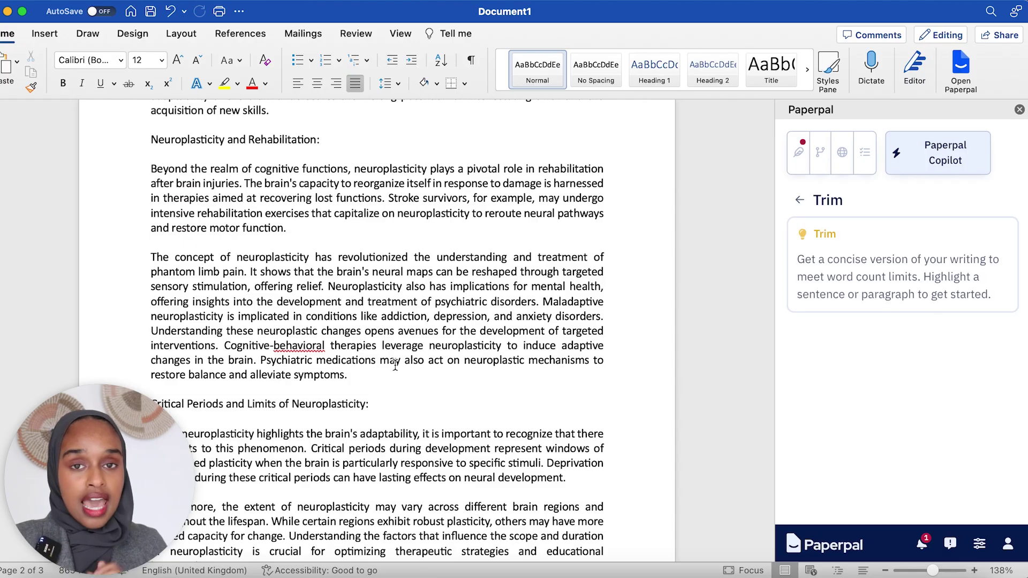
Step: Correct the flagged word "behavioral" to "behavioural" in the trimmed paragraph
left_click(313, 345)
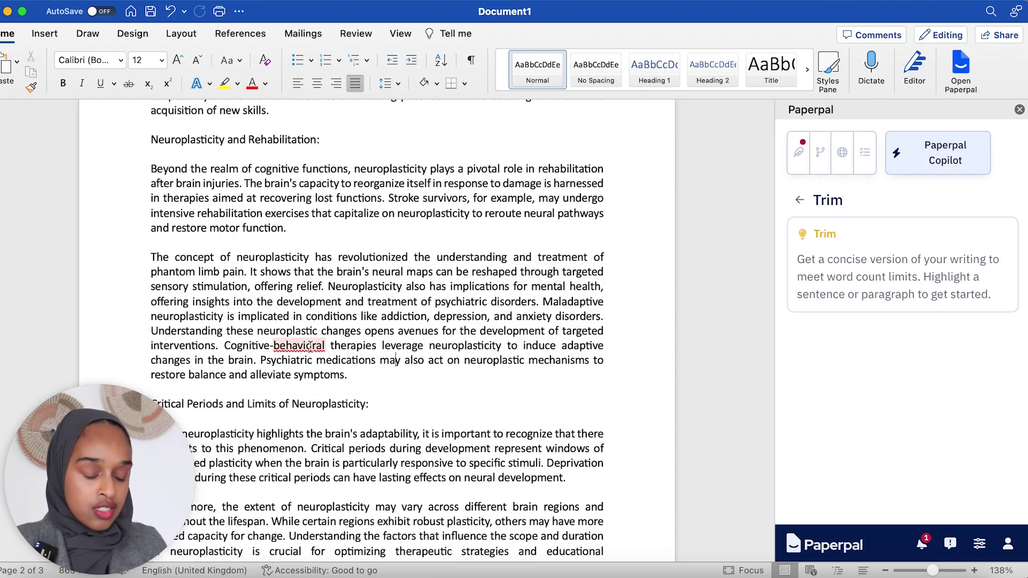
left_click(312, 401)
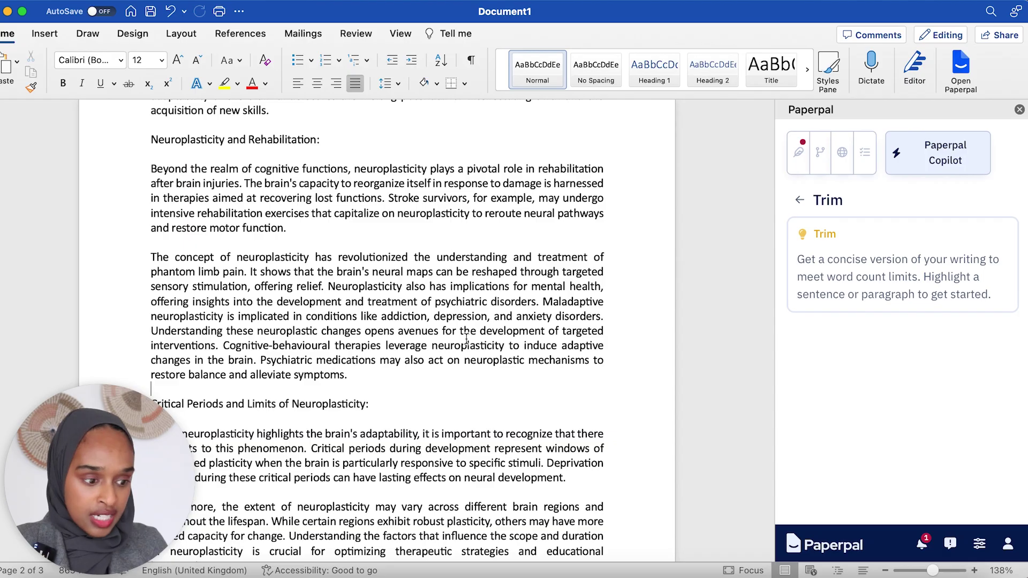
scroll(466, 339, "up", 2)
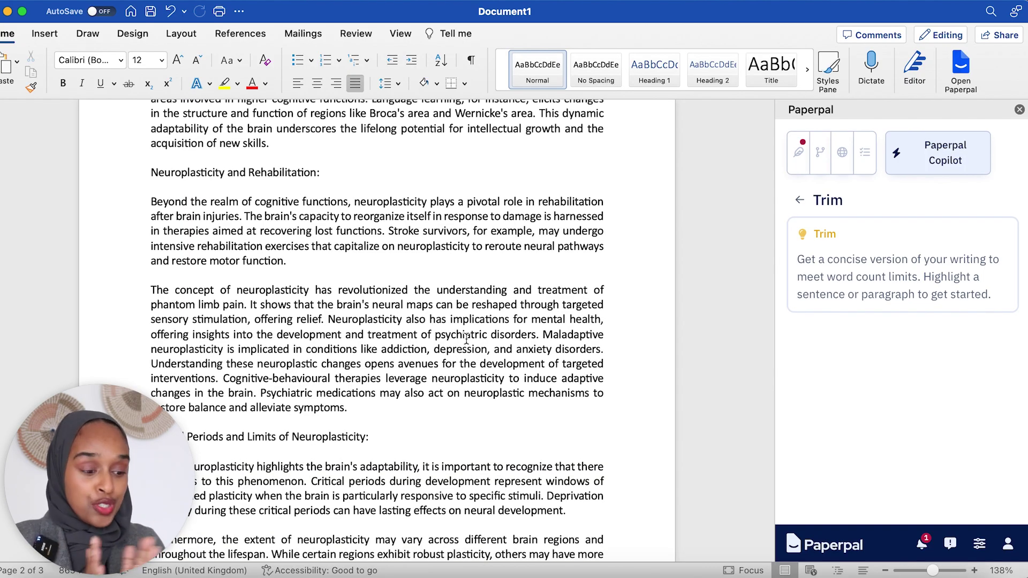
Step: Generate a title for the essay with Copilot and regenerate it once for an alternative
scroll(484, 349, "down", 10)
scroll(484, 349, "up", 4)
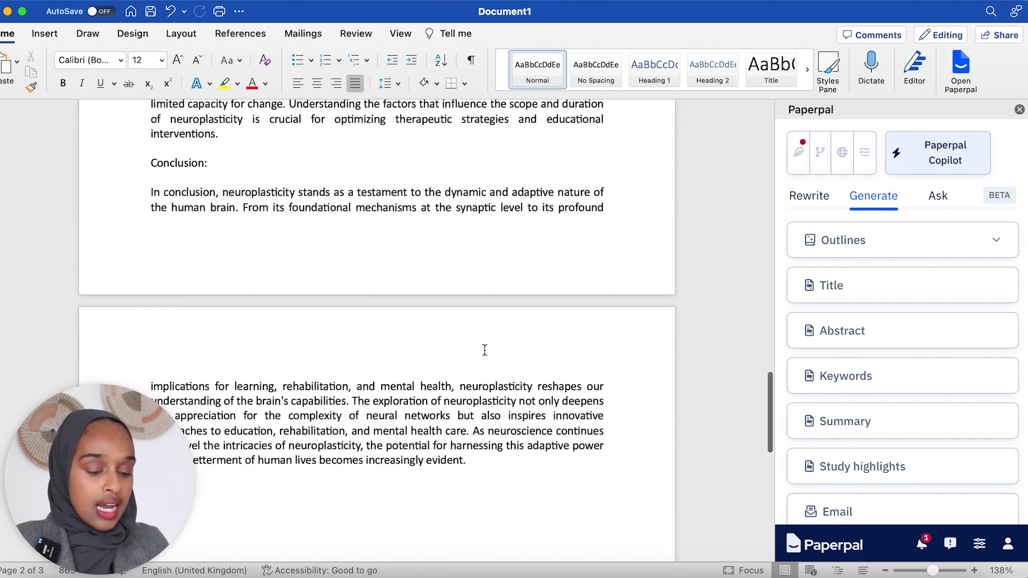
scroll(484, 349, "up", 15)
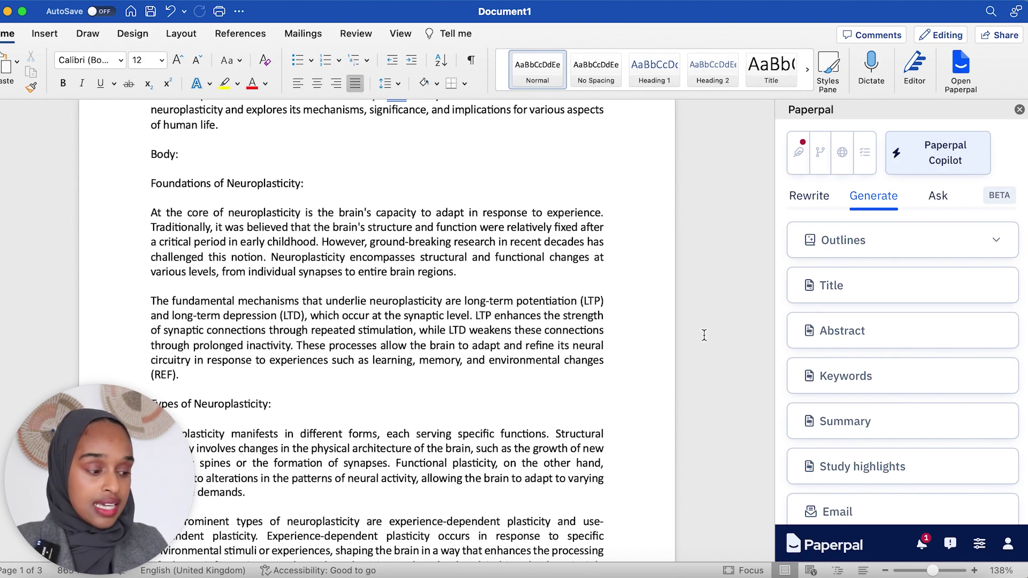
left_click(857, 287)
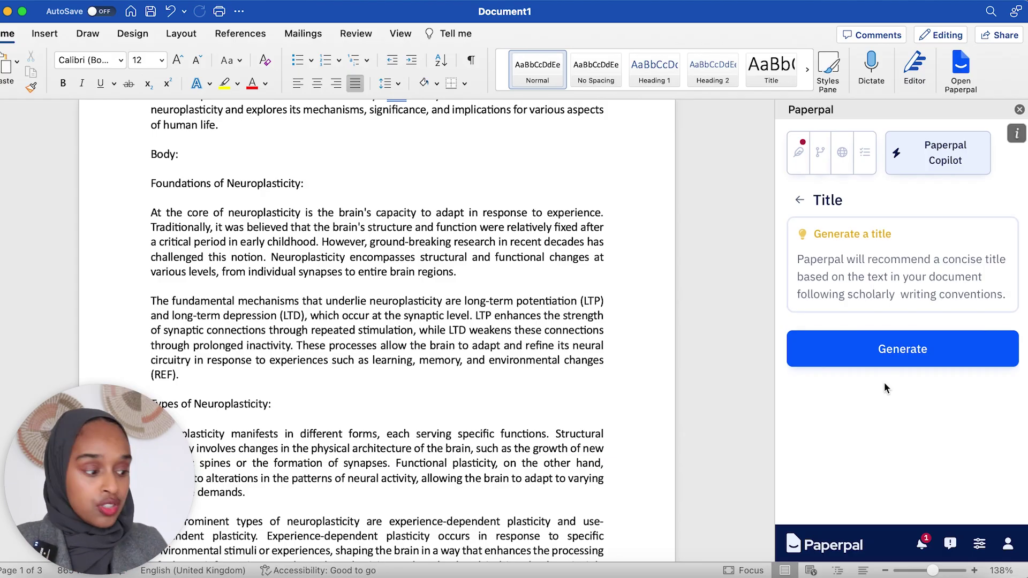
left_click(906, 360)
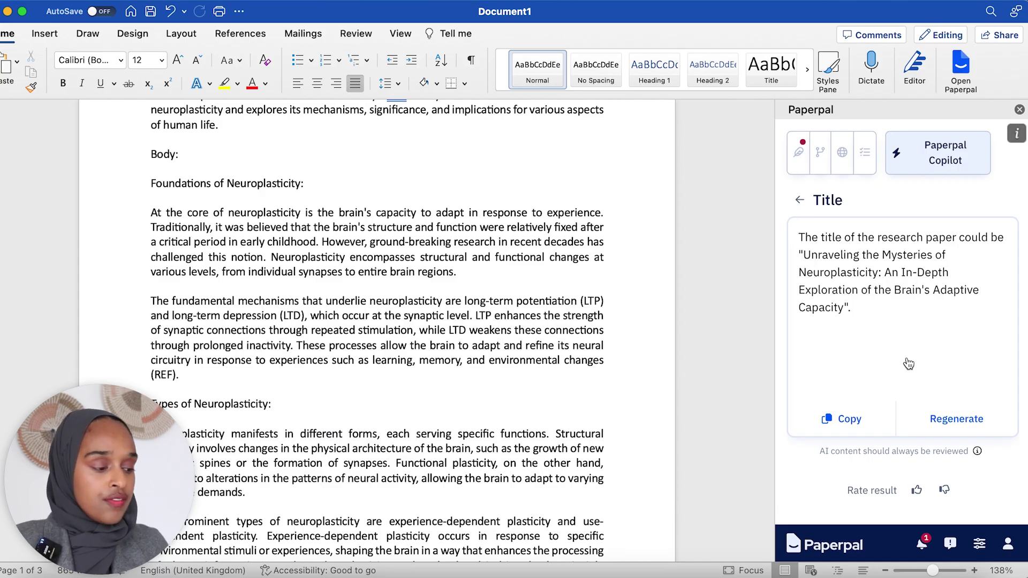
scroll(569, 368, "up", 5)
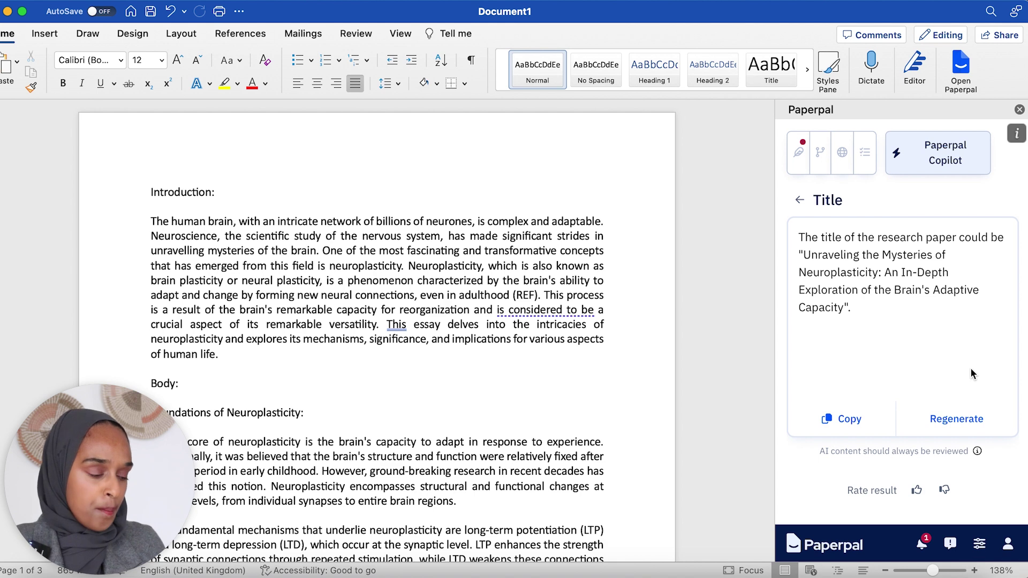
left_click(969, 419)
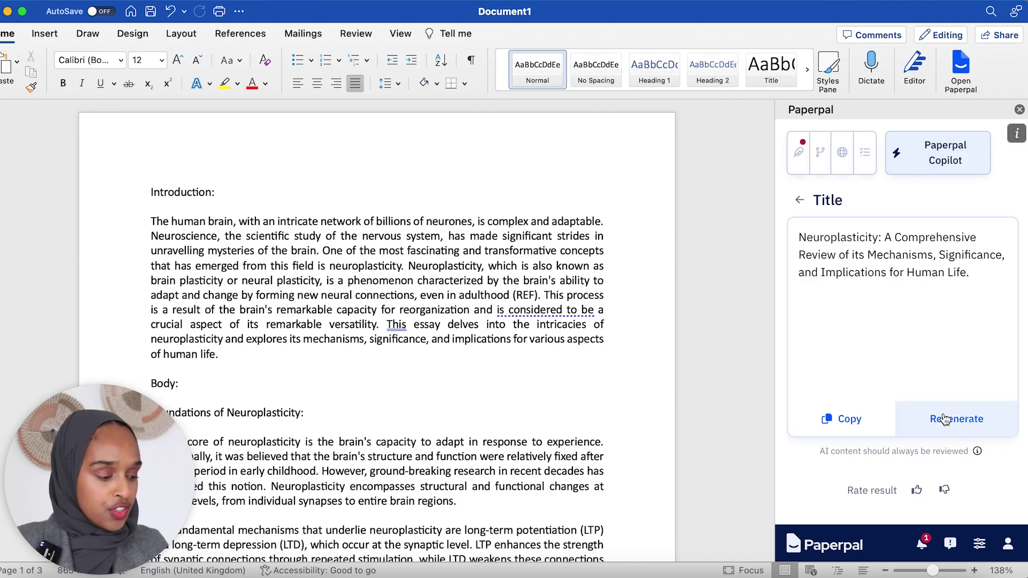
Step: Insert "Neuroplasticity: A Comprehensive Review of its Mechanisms, Significance, and Implications for Human Life." above the Introduction heading, and generate another title suggestion
left_click(840, 419)
left_click(147, 190)
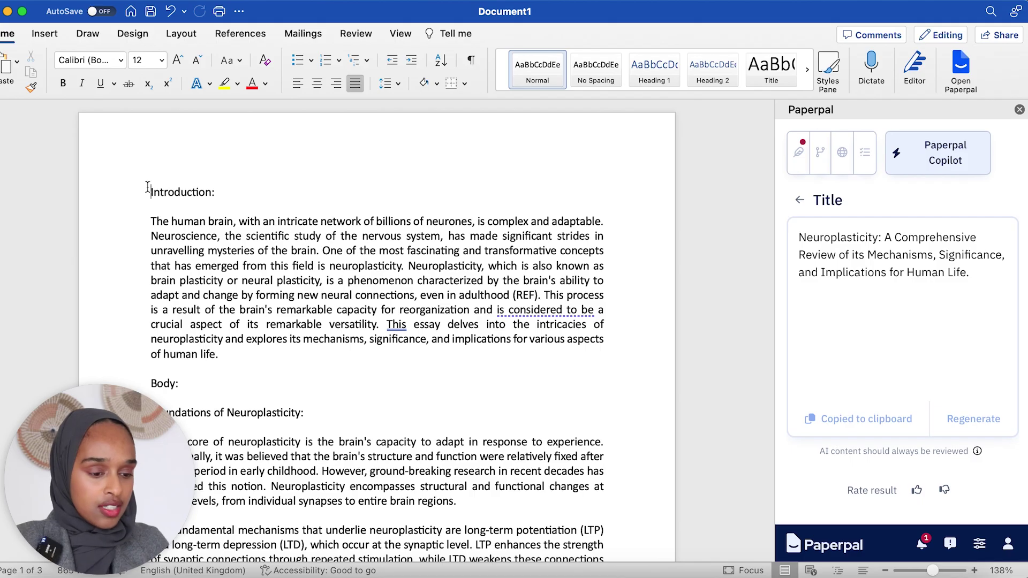
key("Return")
key("Return")
key("Up")
key("Up")
key("super+v")
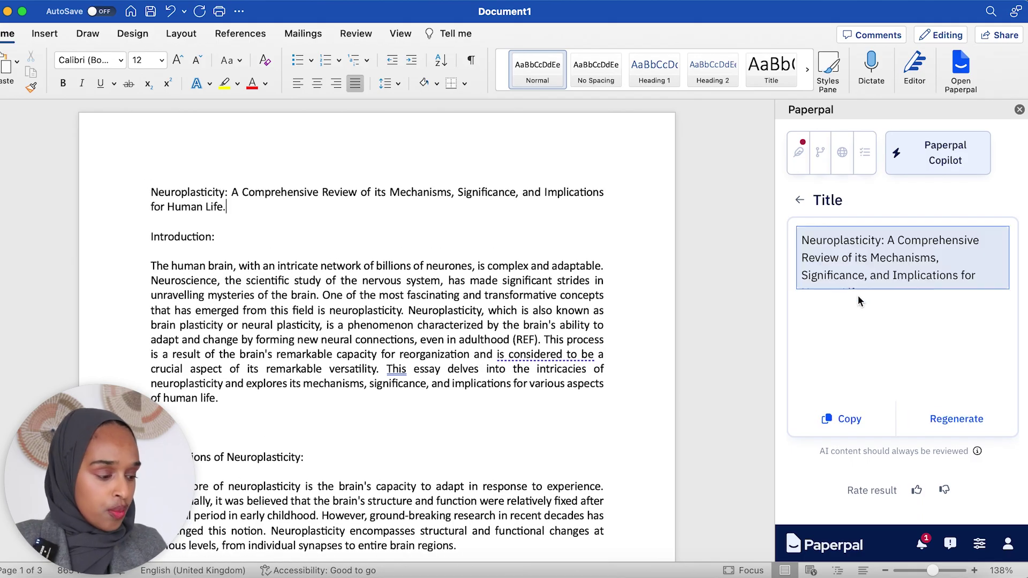
left_click(950, 419)
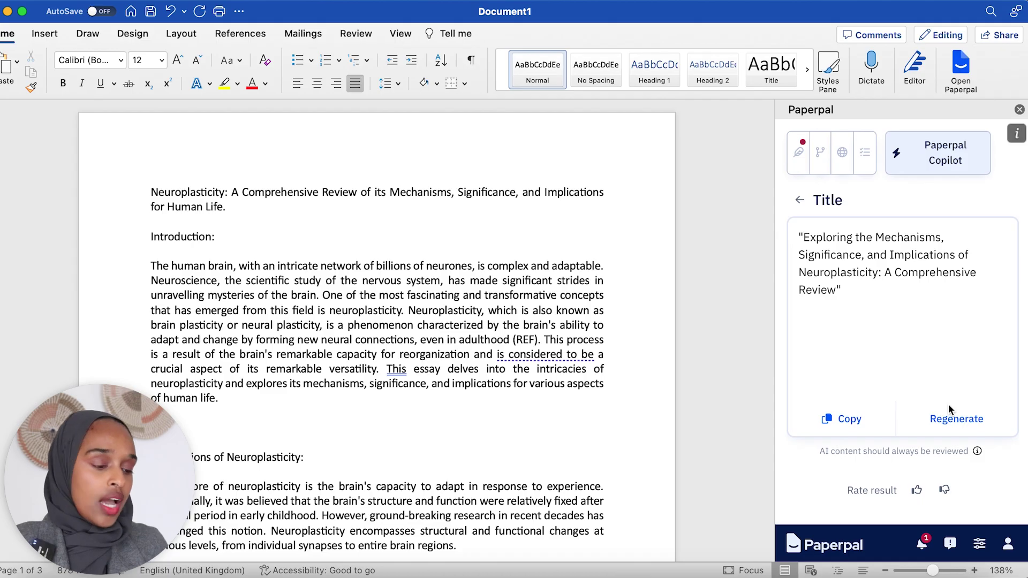
Step: Make the essay title bold without underlining
triple_click(283, 193)
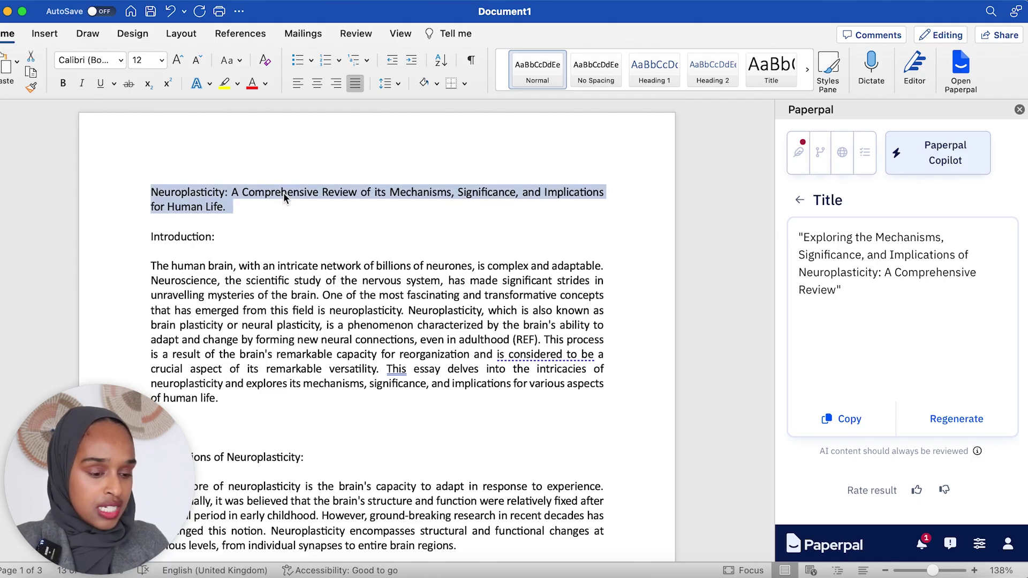
key("super+u")
key("super+b")
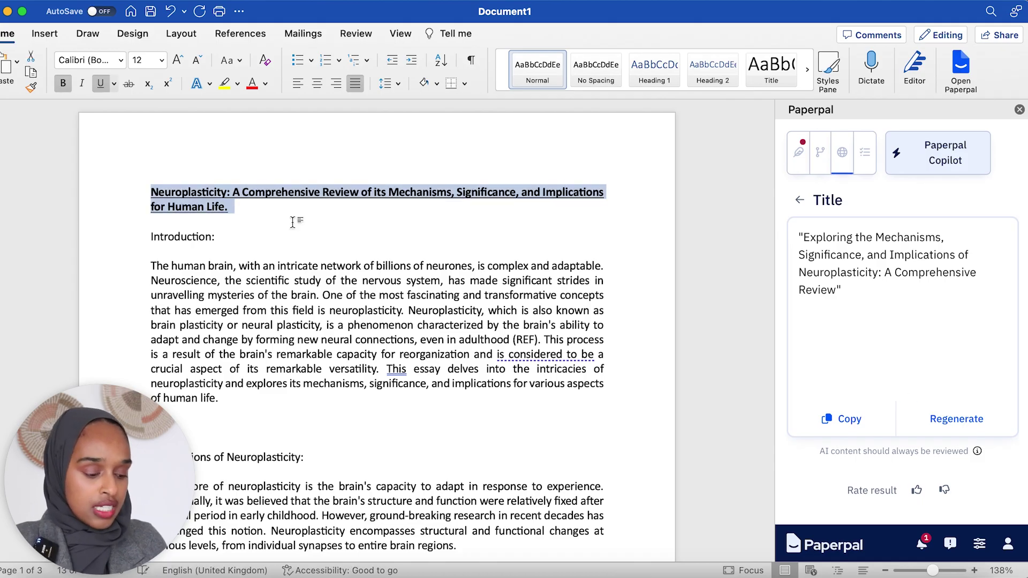
key("super+u")
left_click(314, 222)
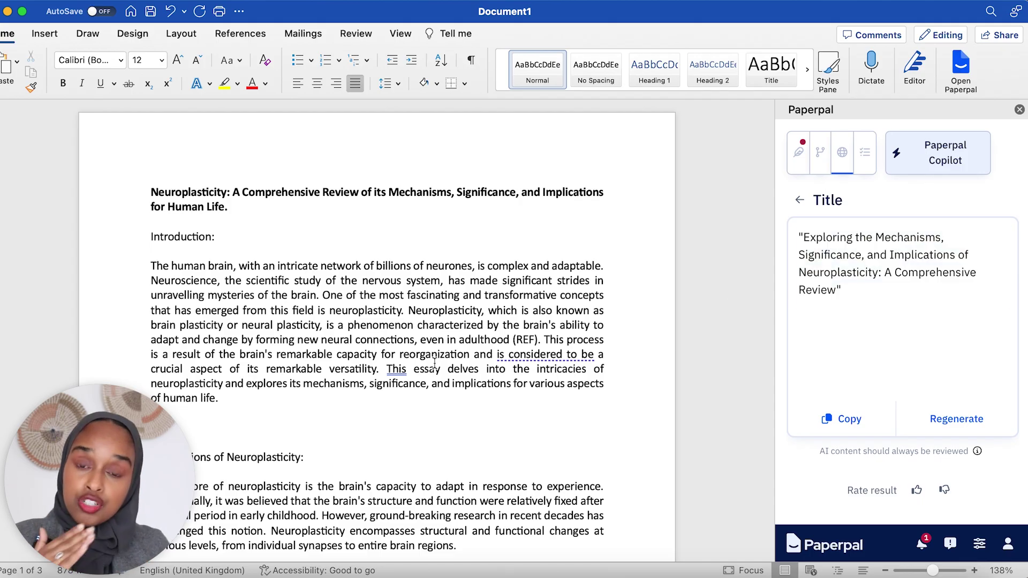
Step: Check the title's wording, including "Mechanisms" and "Significance", against the content of the essay
scroll(434, 363, "down", 10)
scroll(434, 362, "up", 10)
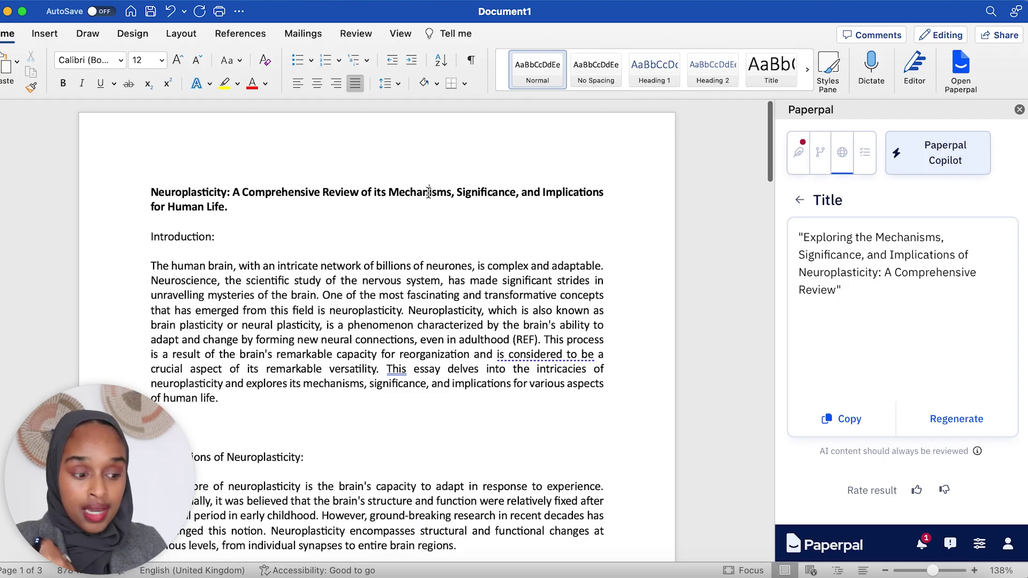
double_click(429, 192)
double_click(530, 191)
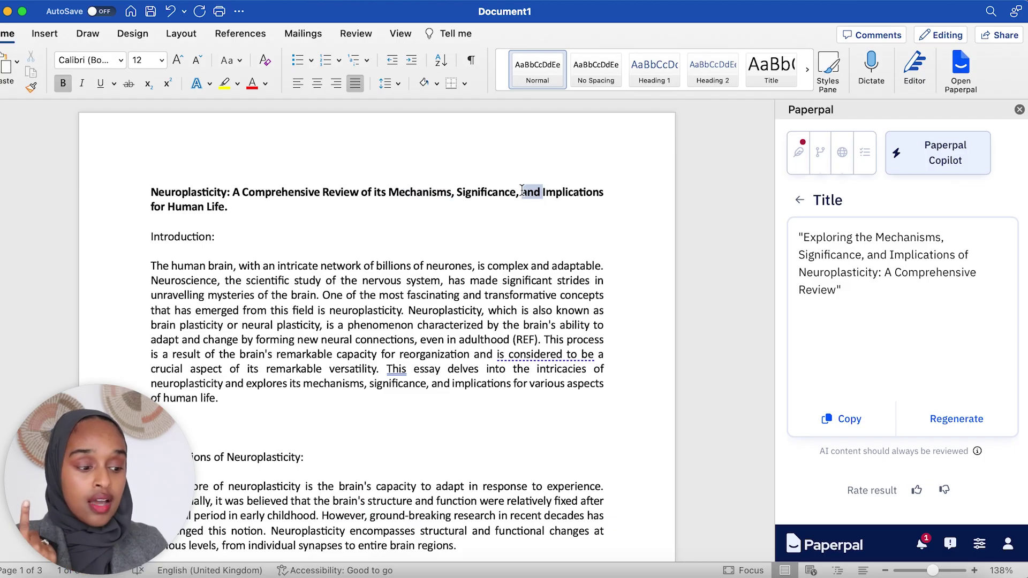
double_click(488, 193)
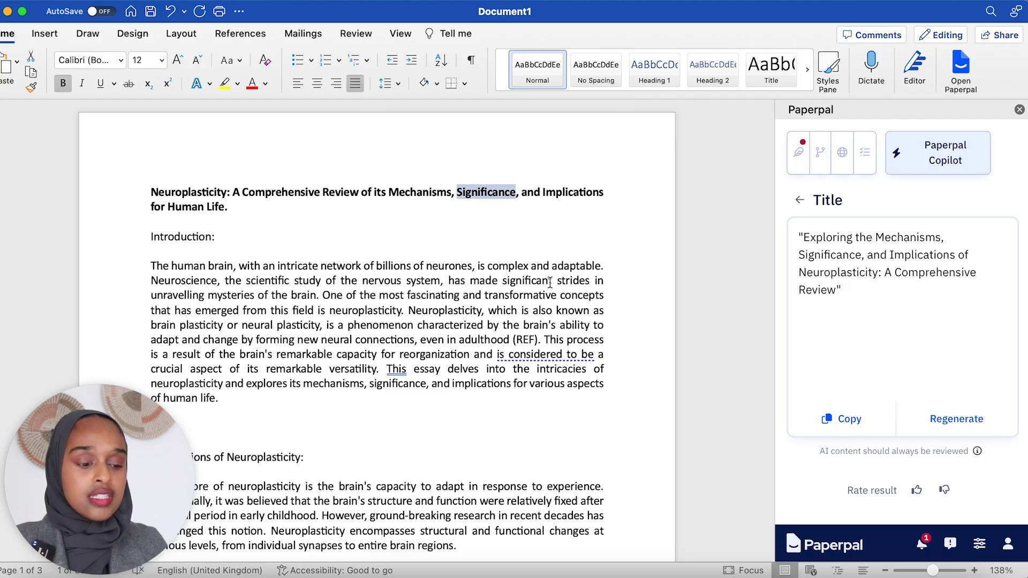
scroll(550, 282, "down", 5)
scroll(550, 282, "up", 5)
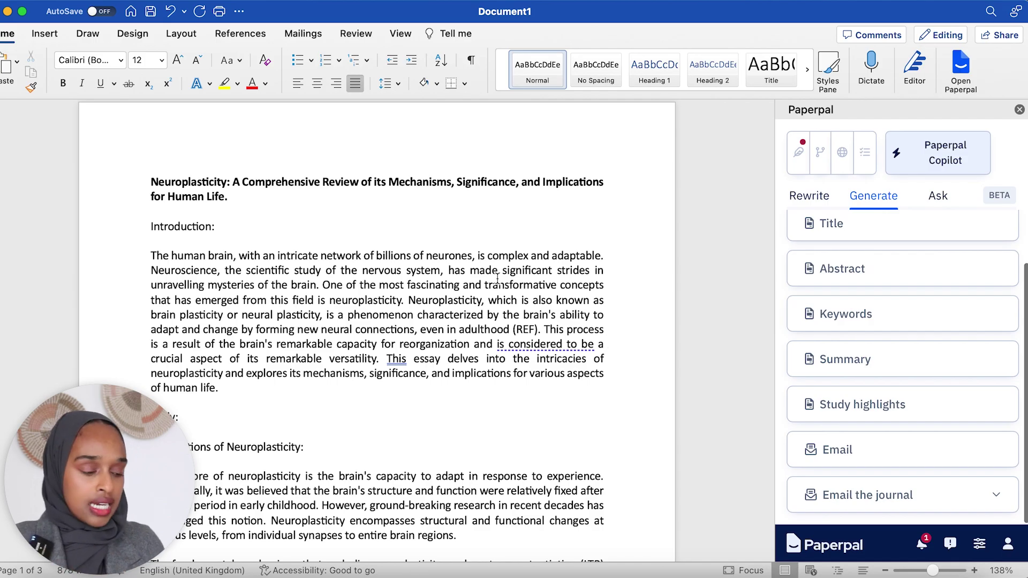
Step: Generate an abstract from the essay text and copy it
left_click(859, 276)
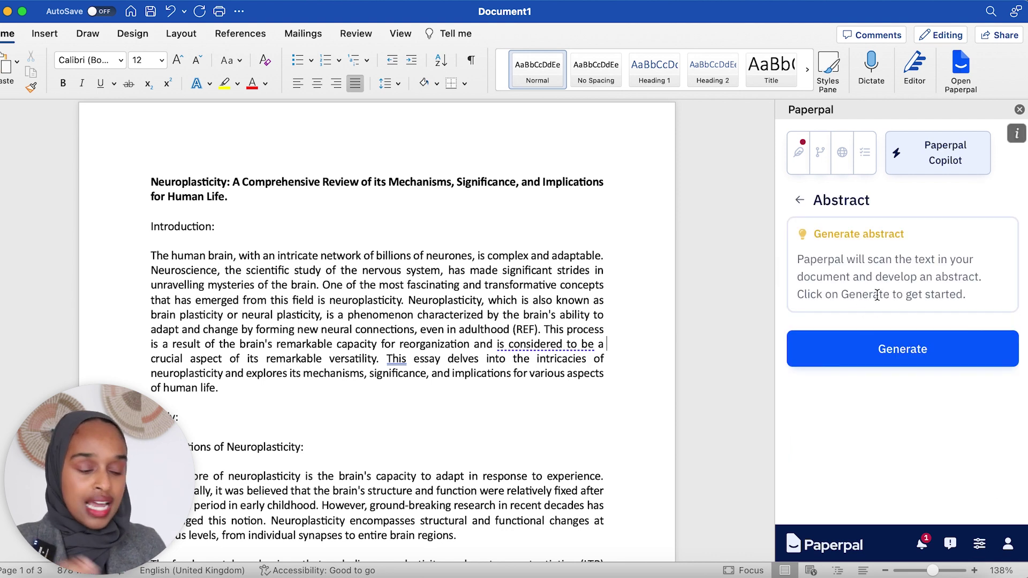
left_click(873, 363)
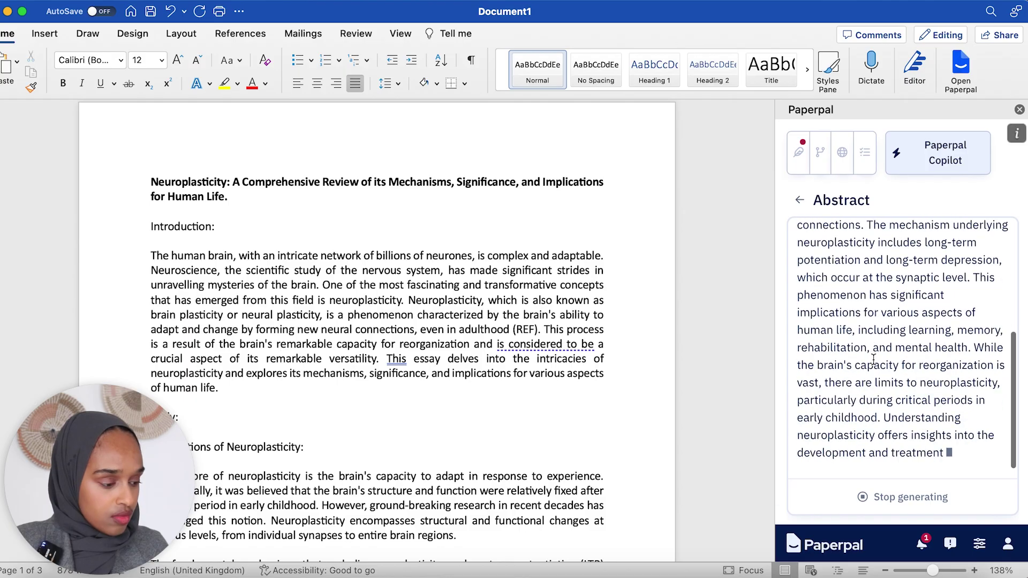
left_click(849, 418)
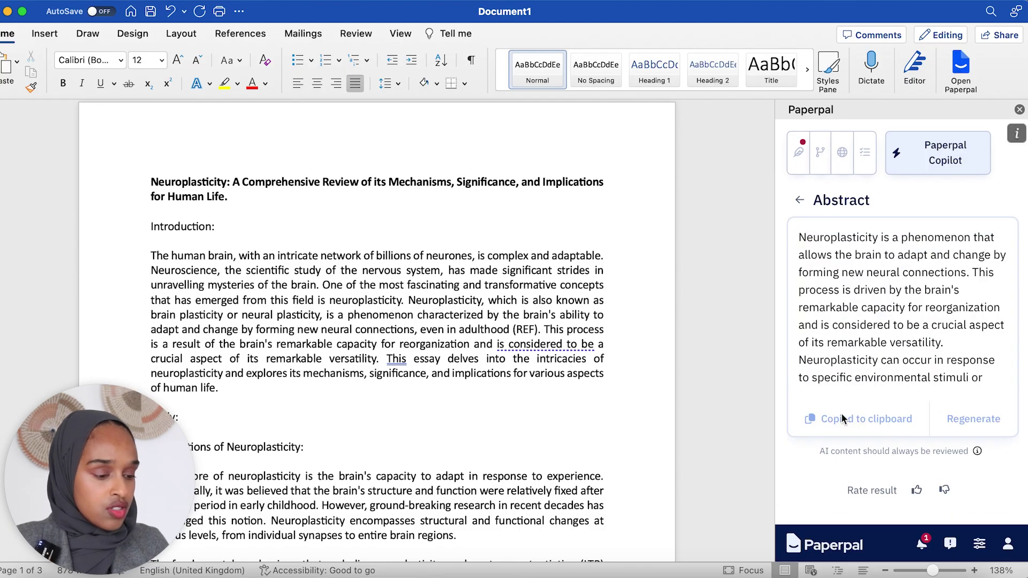
Step: Insert the copied abstract between the essay title and the Introduction heading, keeping blank lines around it
key("Return")
key("Return")
key("Return")
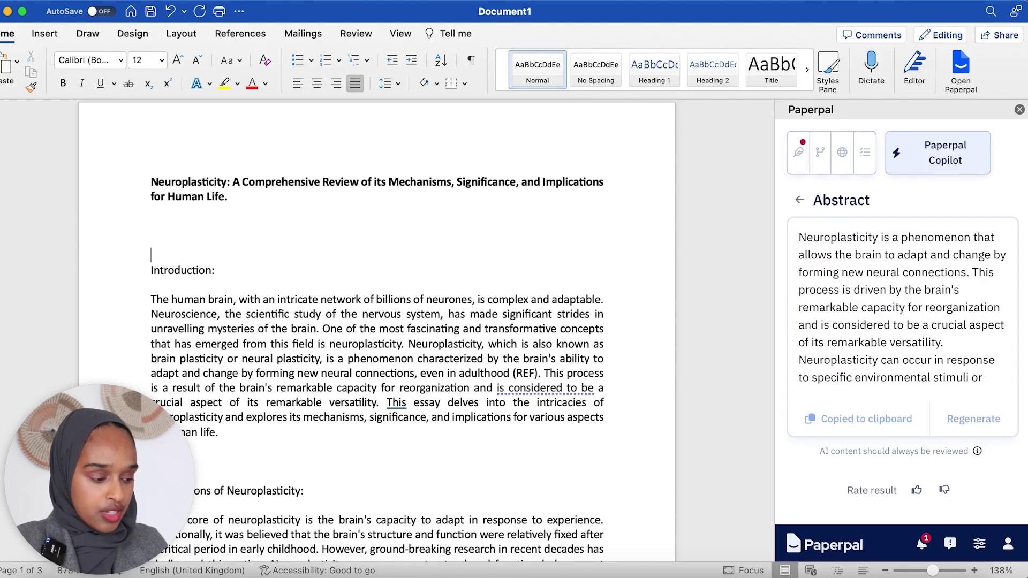
key("Up")
key("Up")
key("super+v")
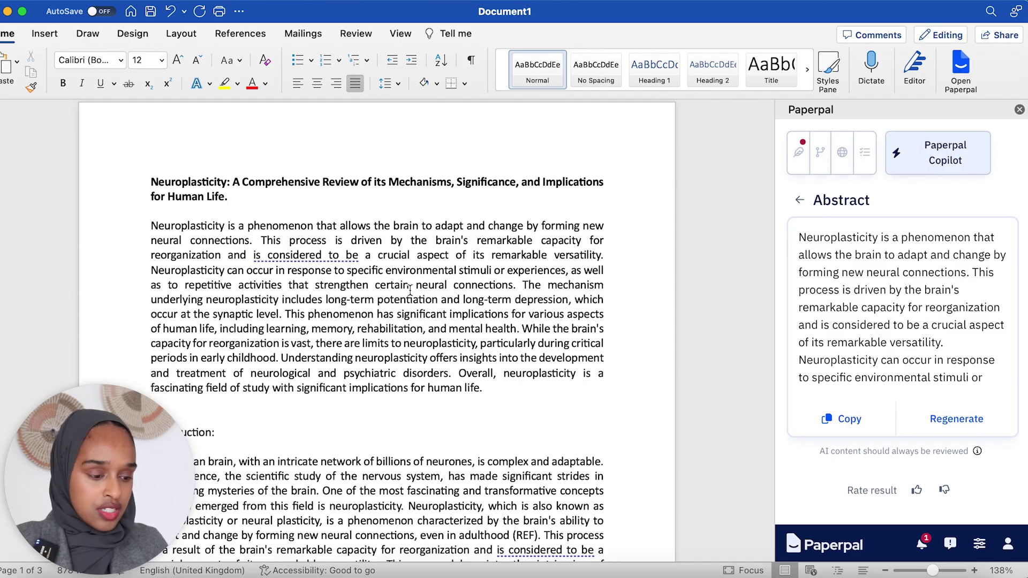
Step: Generate a summary of the essay and insert it between the abstract and the Introduction heading
left_click(799, 199)
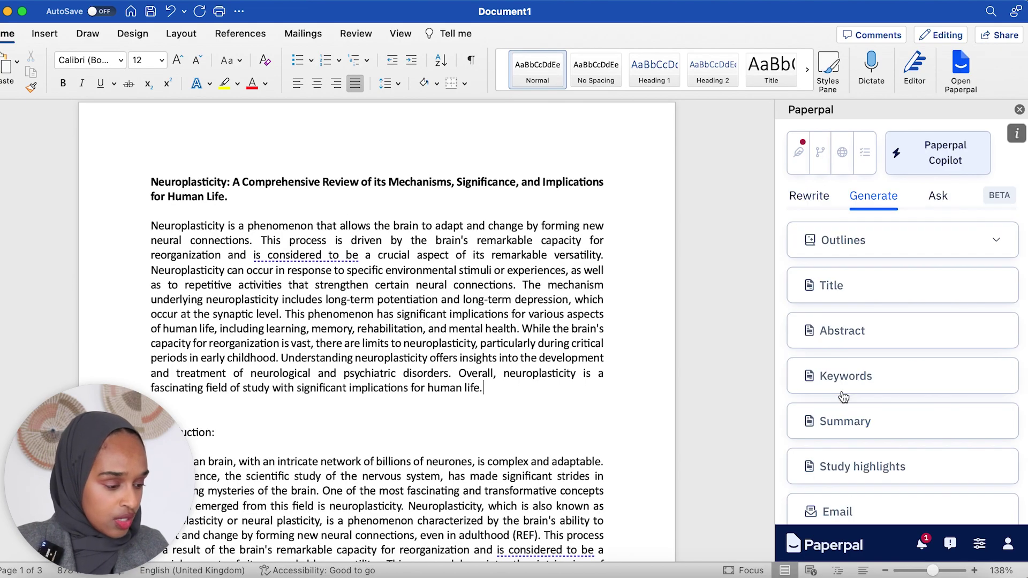
left_click(854, 423)
left_click(900, 358)
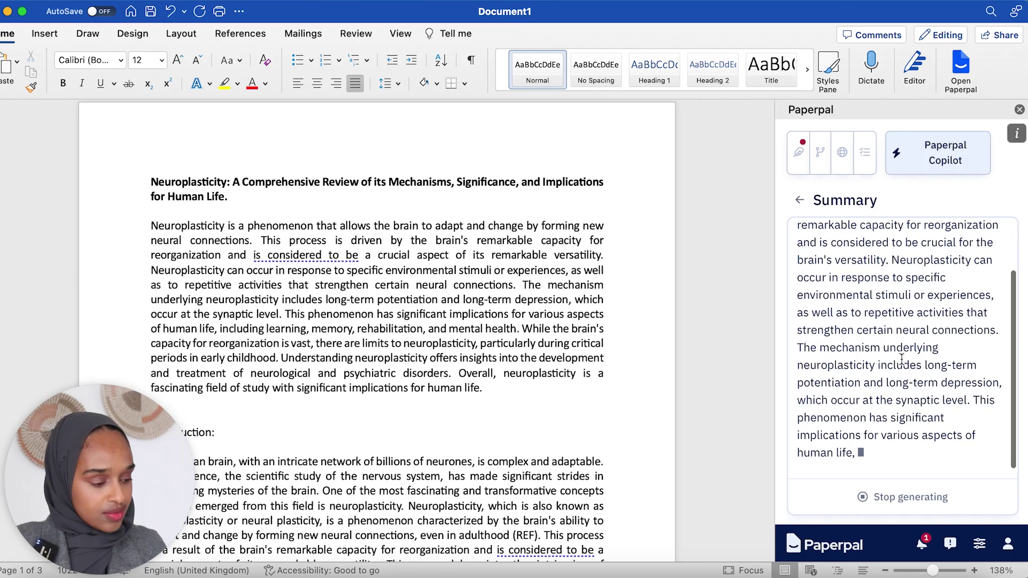
left_click(832, 419)
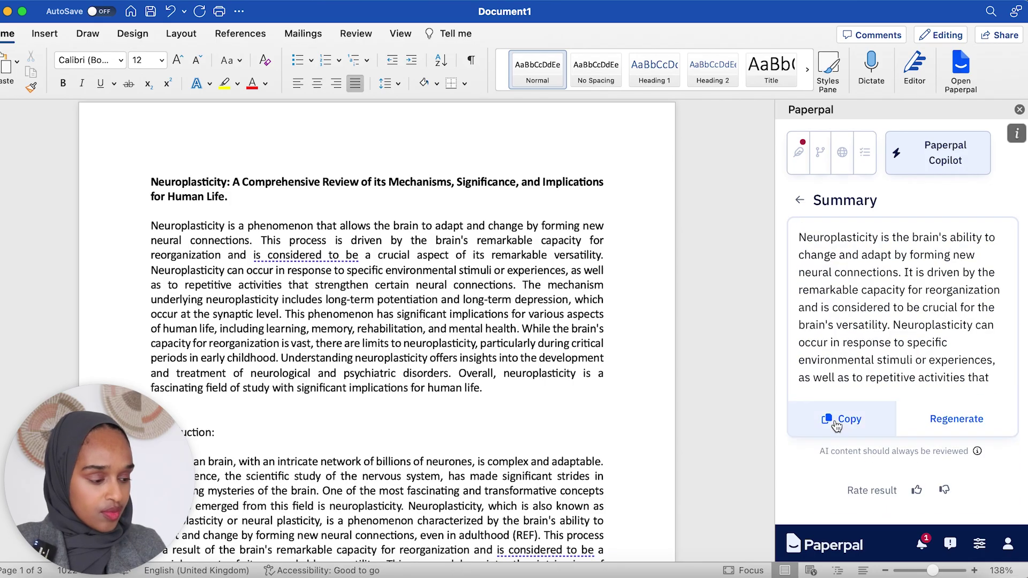
key("super+v")
scroll(286, 428, "down", 5)
triple_click(396, 291)
triple_click(390, 386)
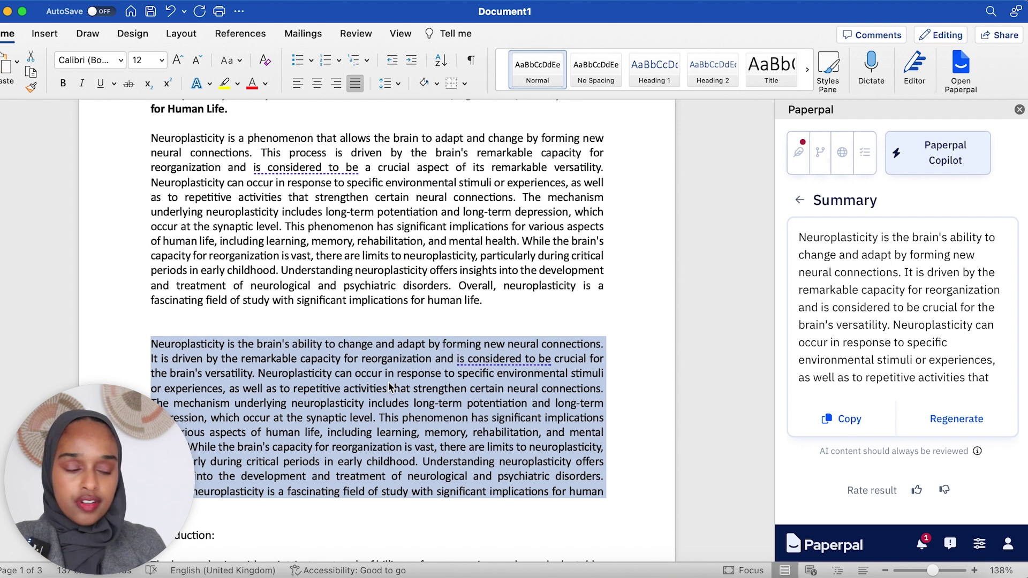
left_click(800, 202)
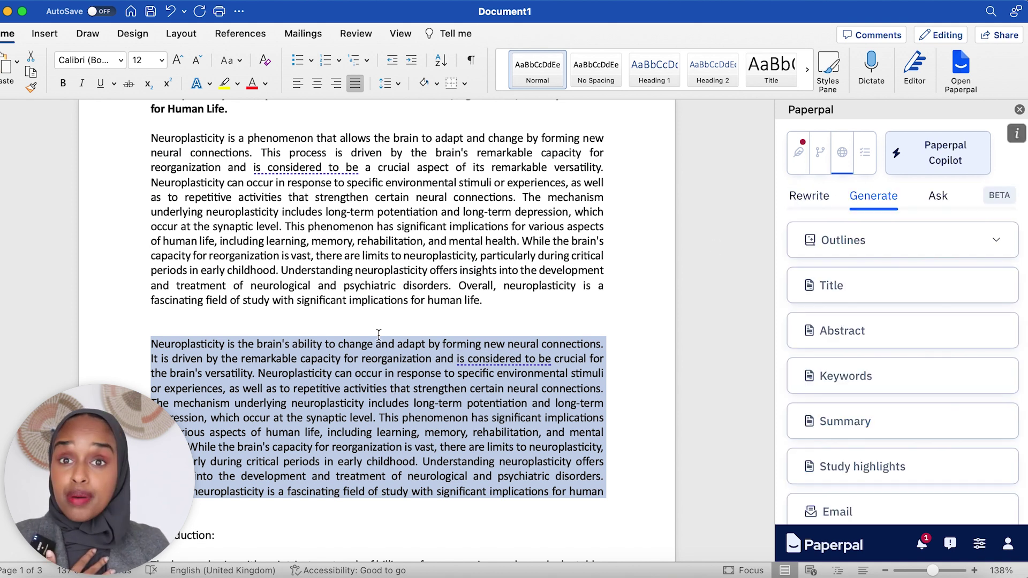
left_click(373, 365)
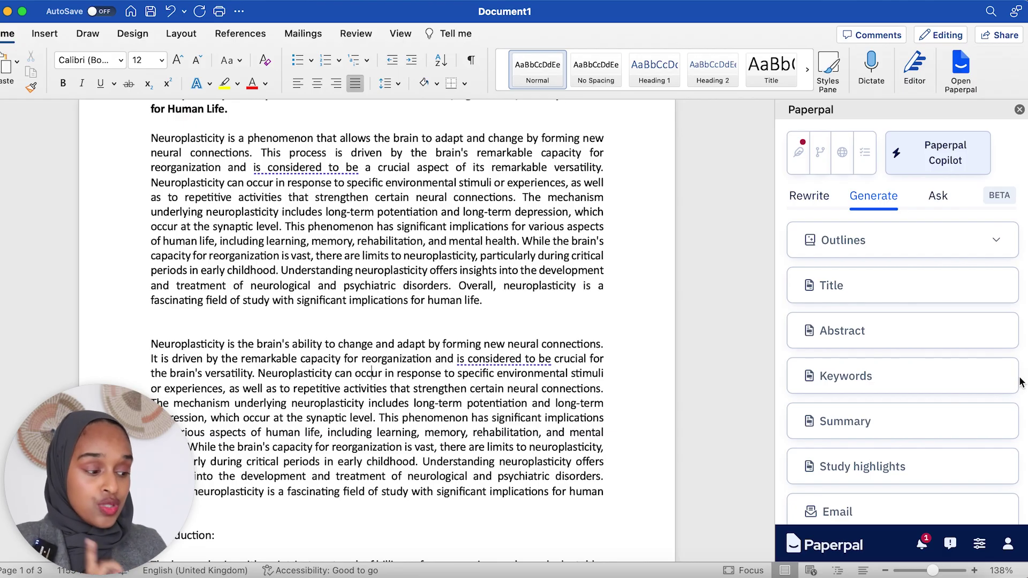
Step: Move the summary paragraph from above the Introduction heading to further down in the document
scroll(971, 388, "down", 2)
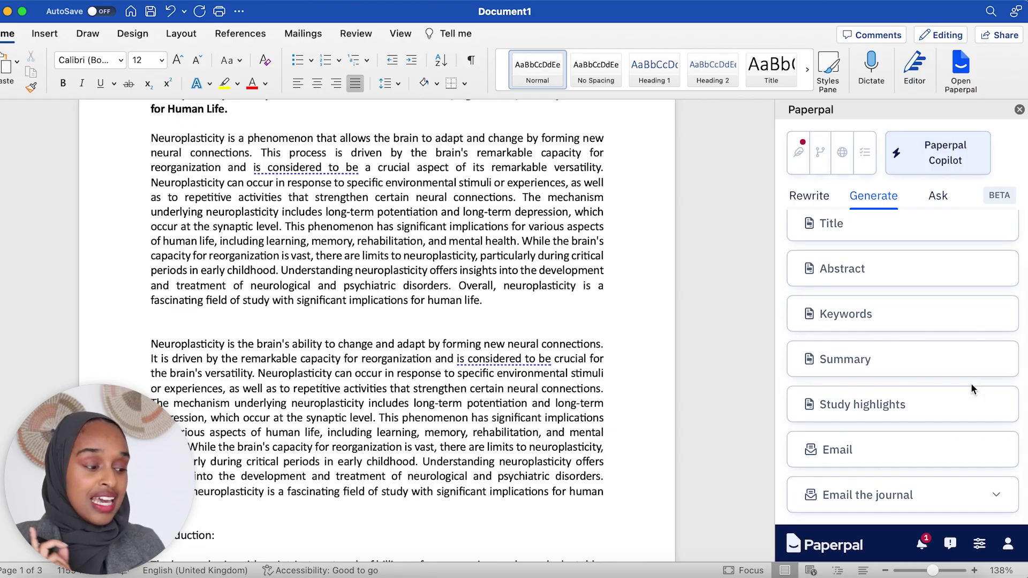
scroll(971, 383, "up", 2)
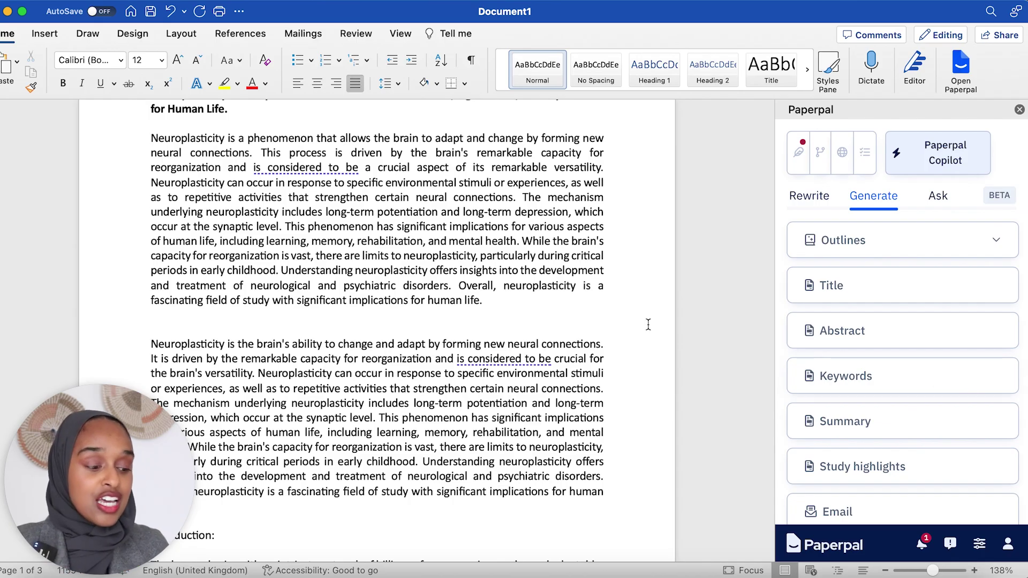
triple_click(510, 386)
scroll(509, 387, "down", 20)
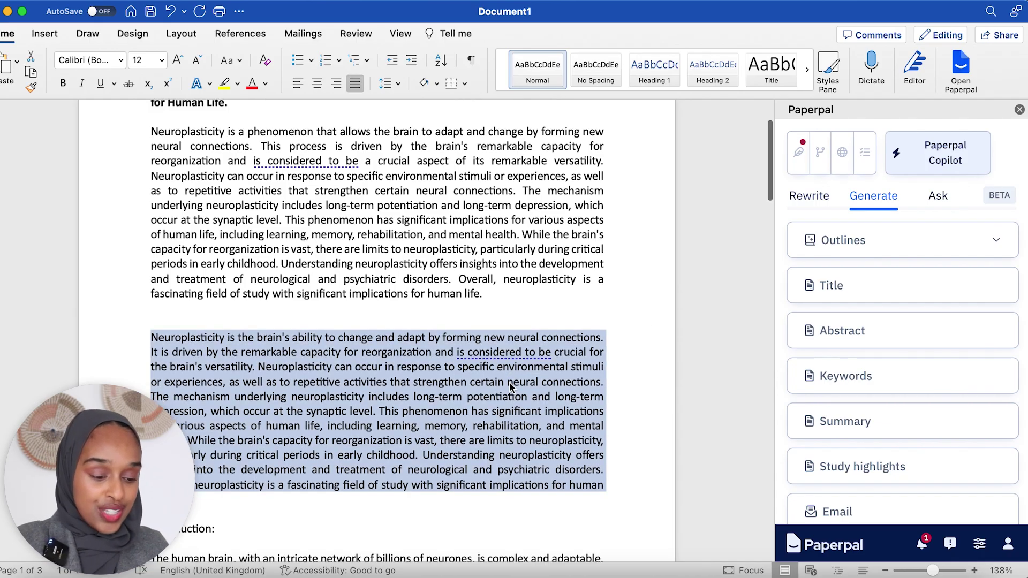
left_click(509, 382)
key("Return")
key("super+v")
scroll(496, 363, "up", 20)
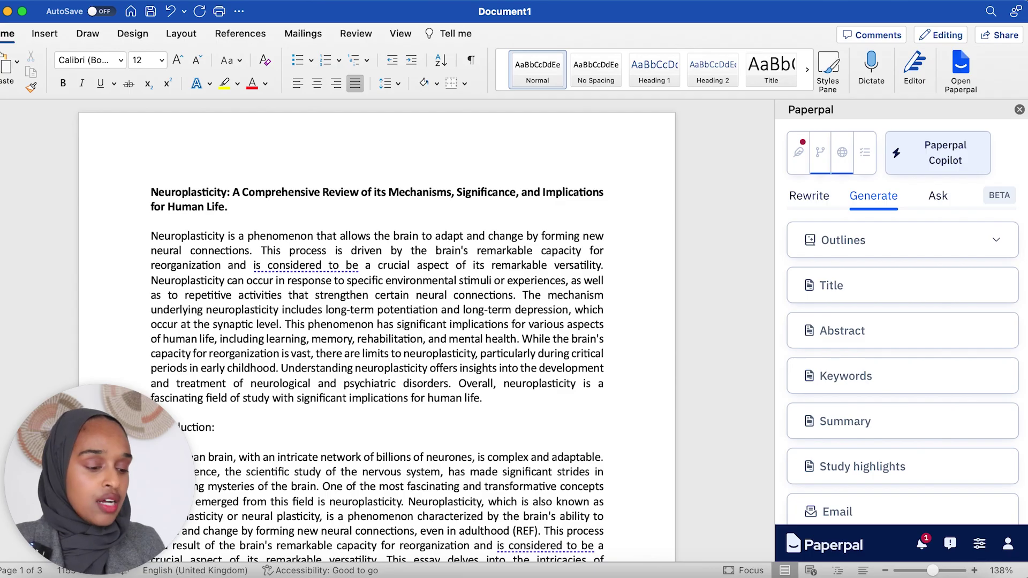
Step: Replace the abstract below the title with a list of keywords generated from the essay
triple_click(363, 362)
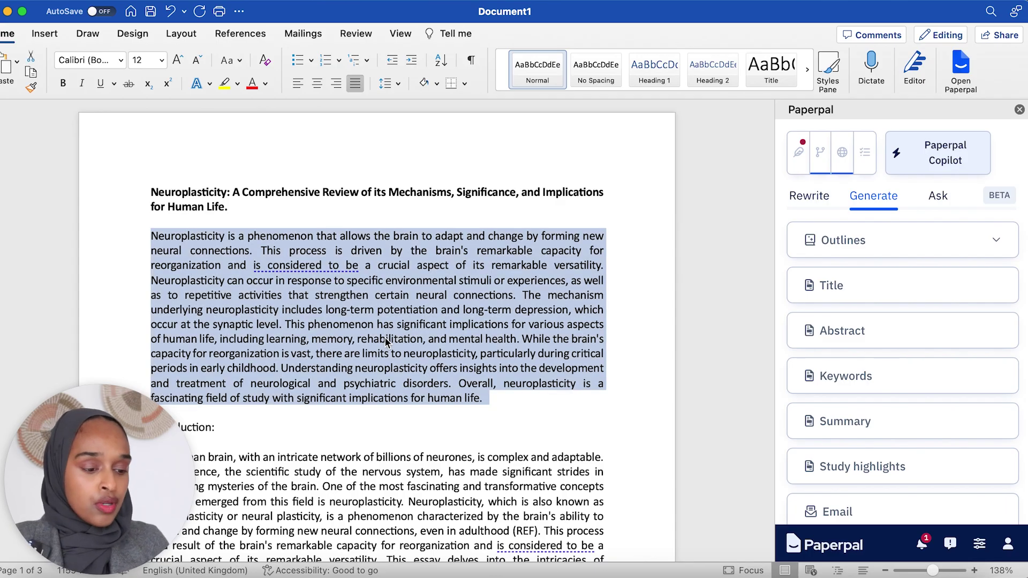
key("BackSpace")
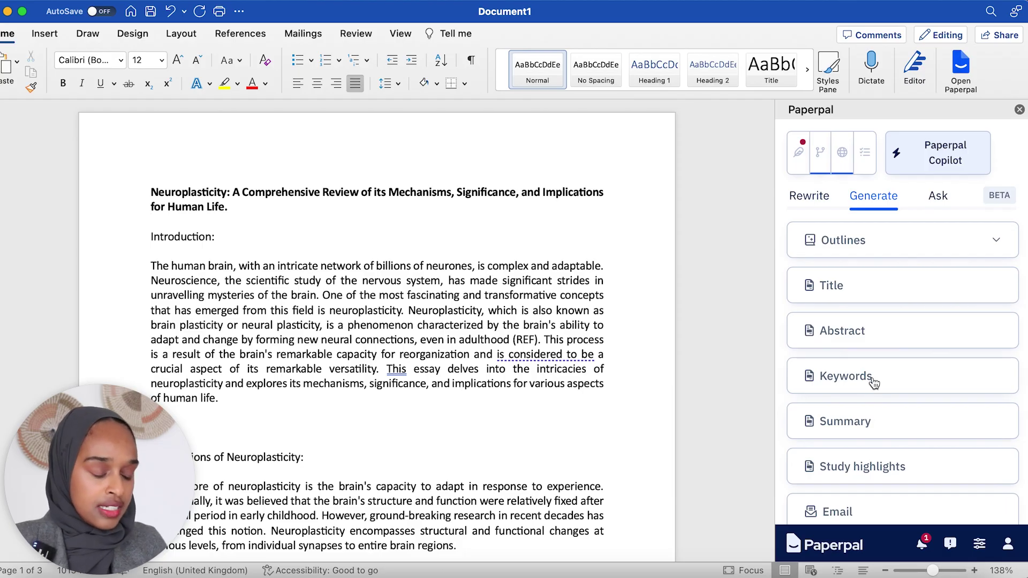
left_click(872, 380)
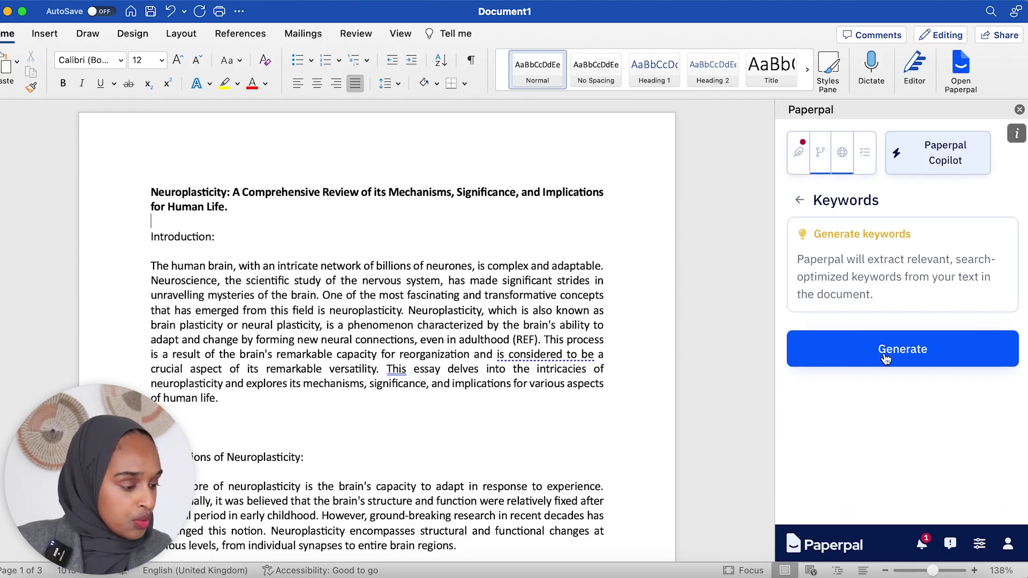
left_click(885, 357)
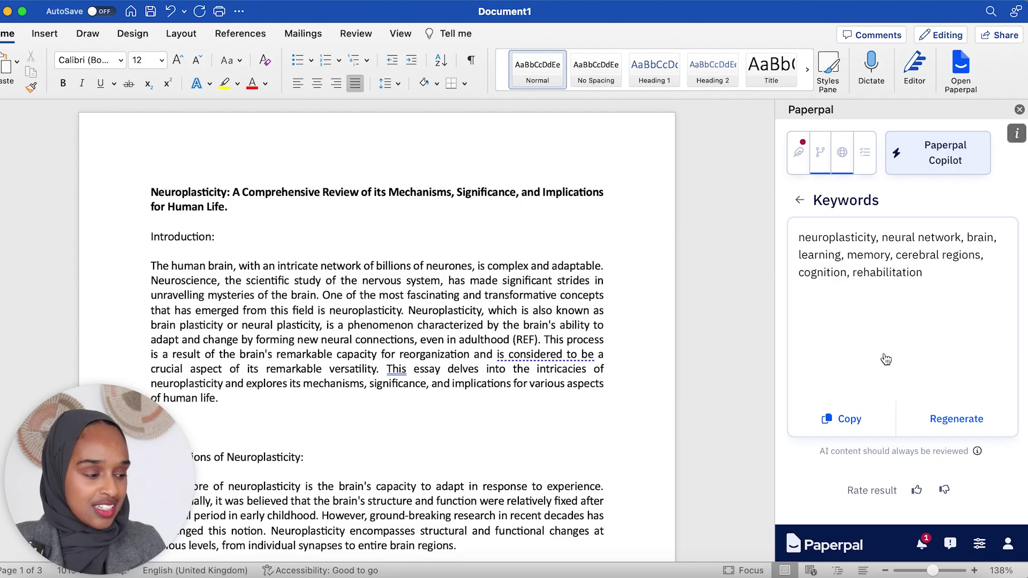
left_click(849, 419)
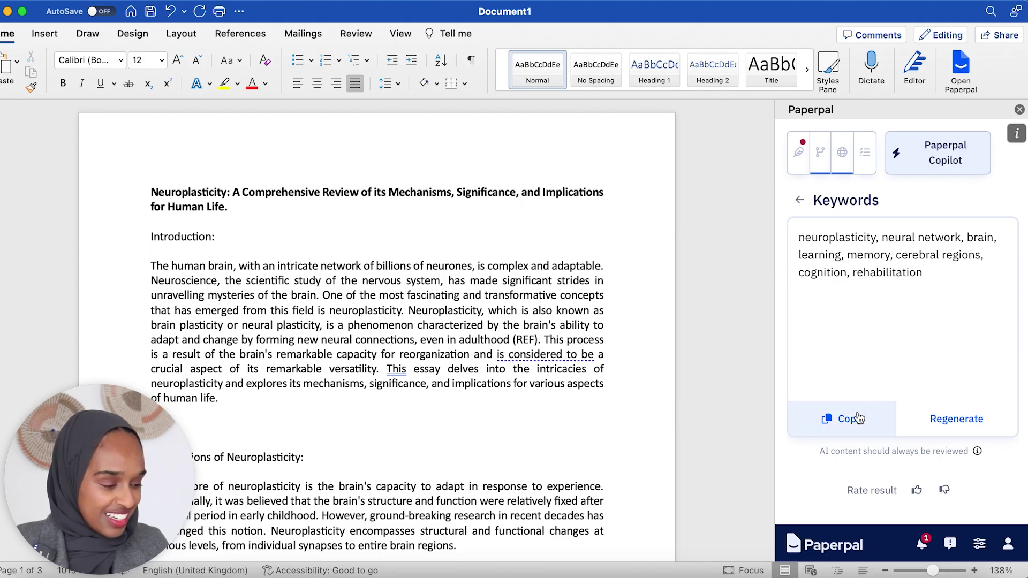
left_click(433, 209)
key("Return")
key("Return")
key("super+v")
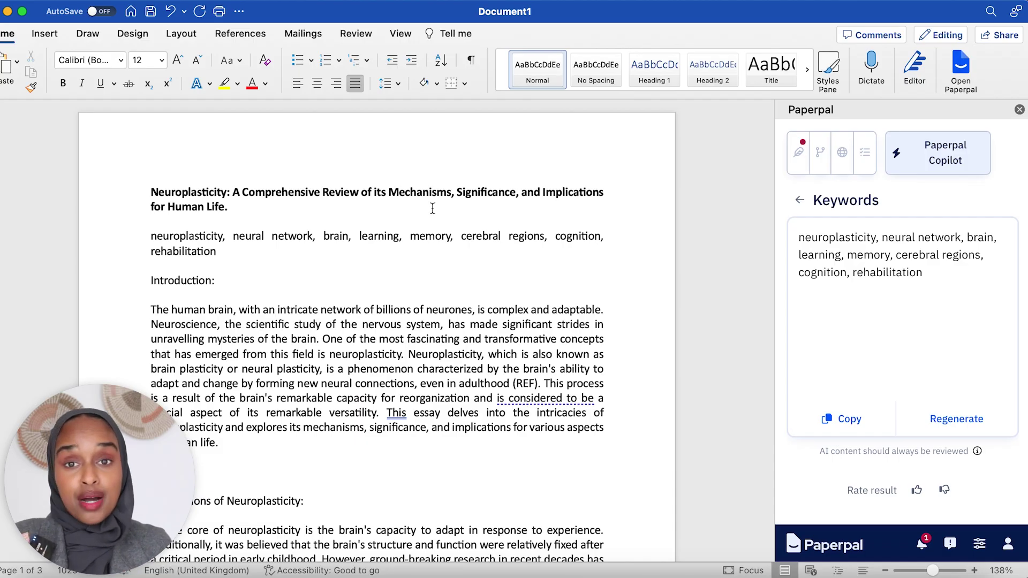
triple_click(384, 238)
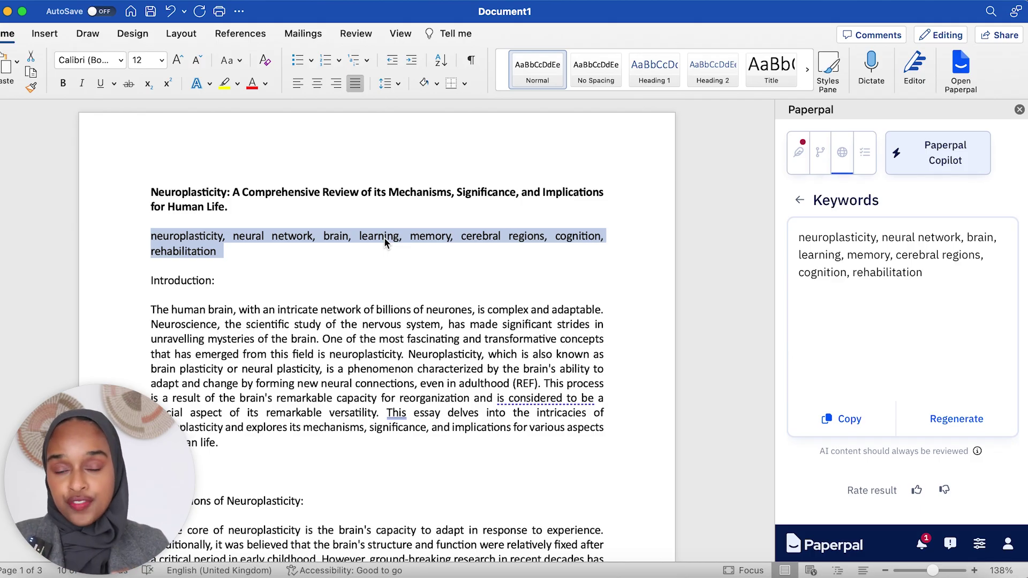
left_click(383, 237)
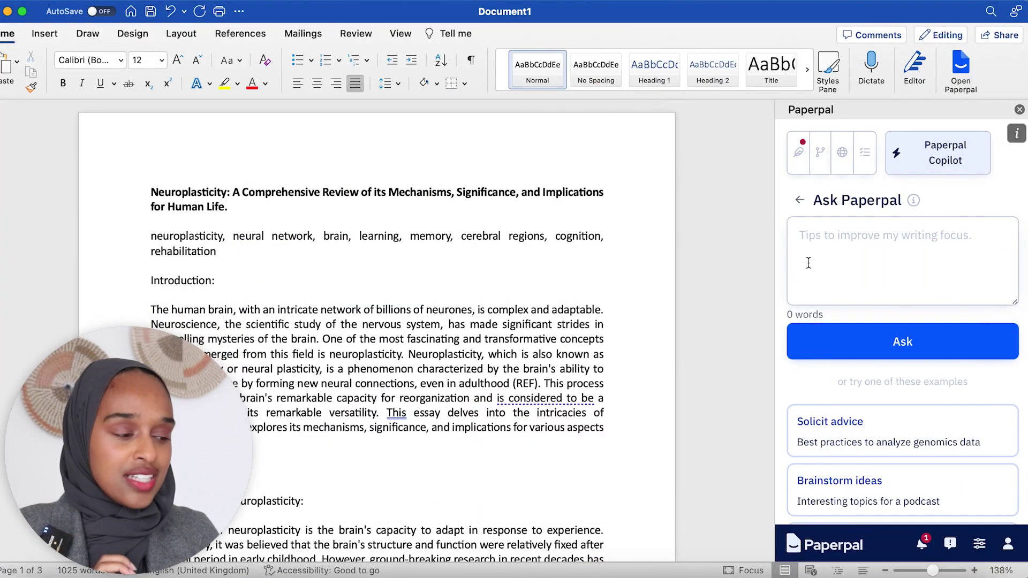
Step: Ask Paperpal "what is the most important thing to include in the conclusion of an essay" and read the full answer
left_click(858, 237)
type("w")
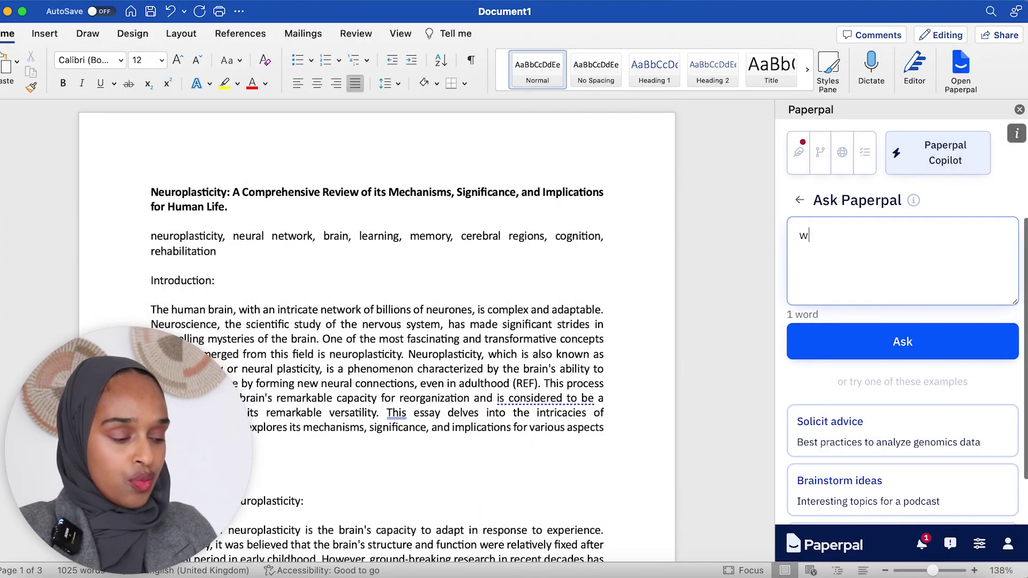
type("hat is the")
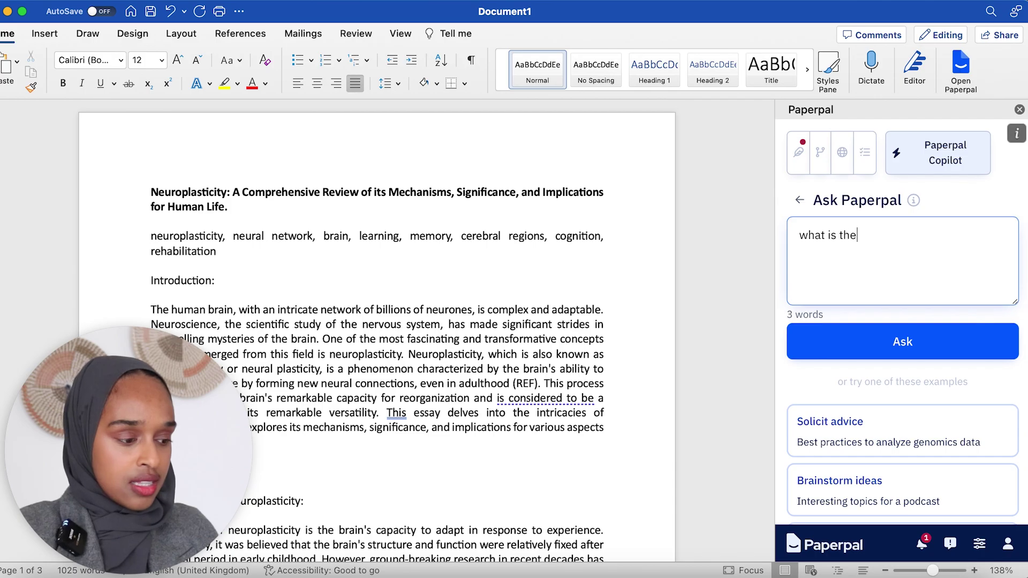
type(" most impor")
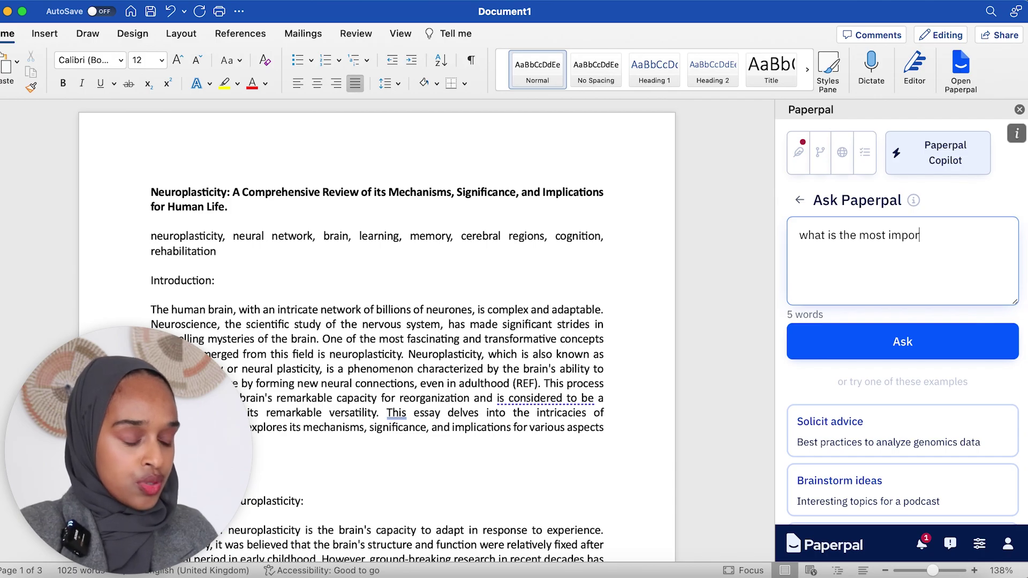
type("tant thing to include in the cn")
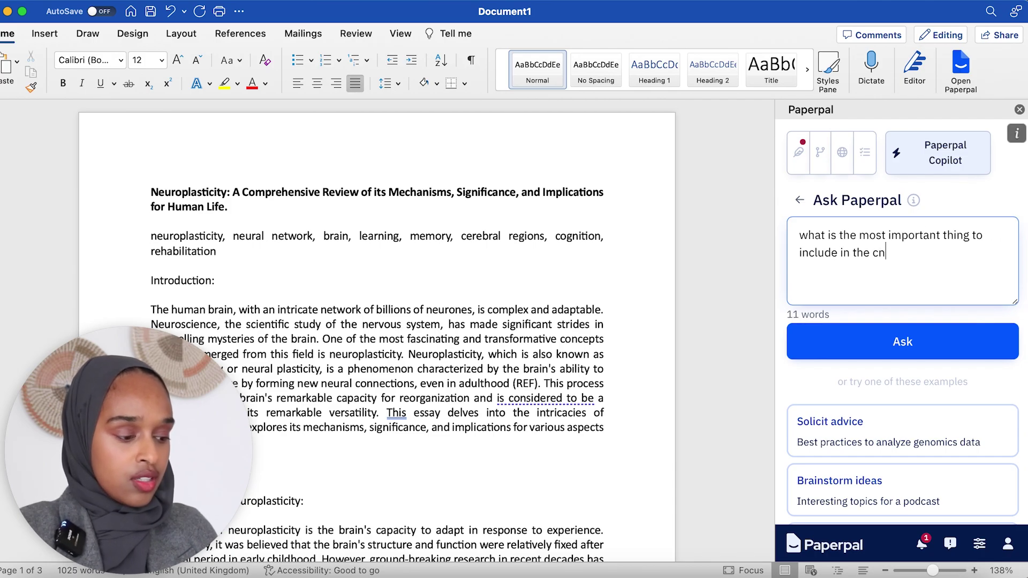
key("BackSpace")
type("onclusio")
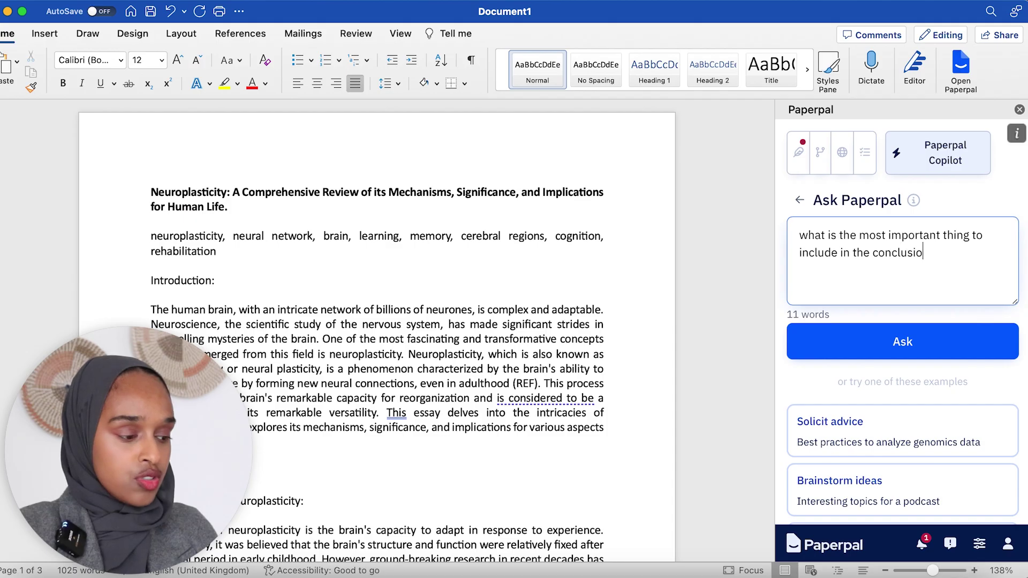
type("n of an essay")
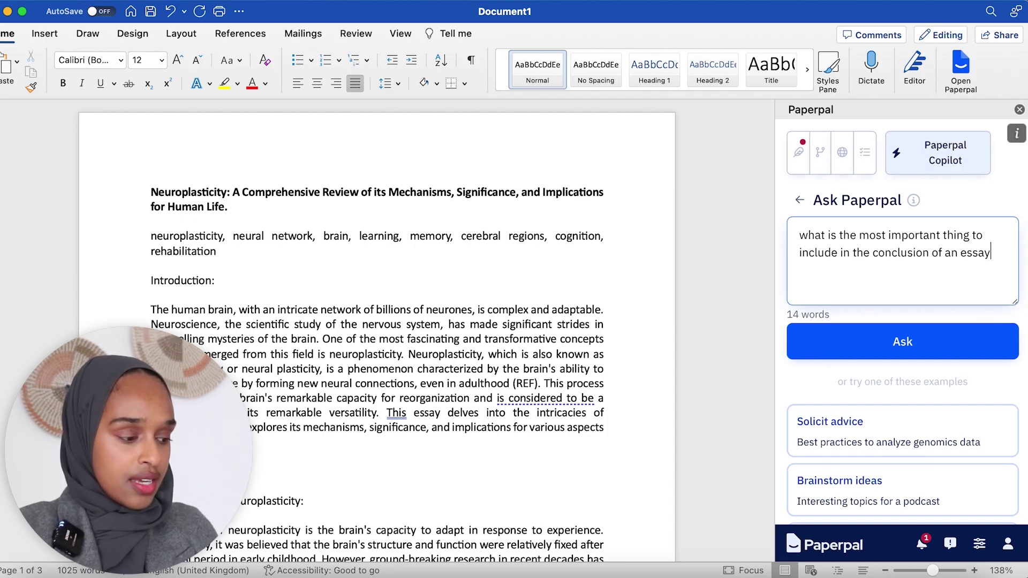
left_click(920, 337)
left_click_drag(939, 303, 948, 377)
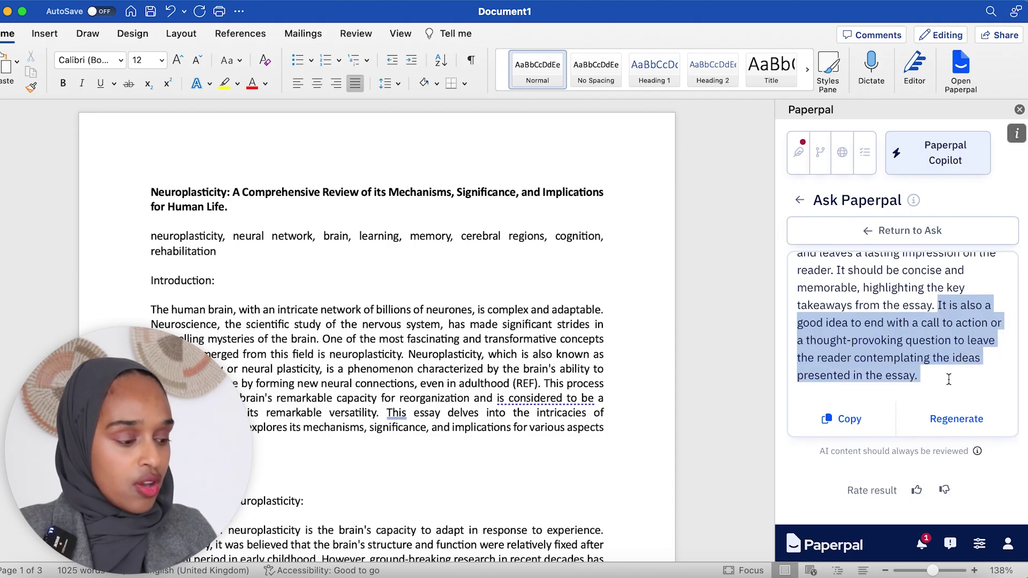
scroll(950, 370, "up", 2)
scroll(951, 355, "up", 1)
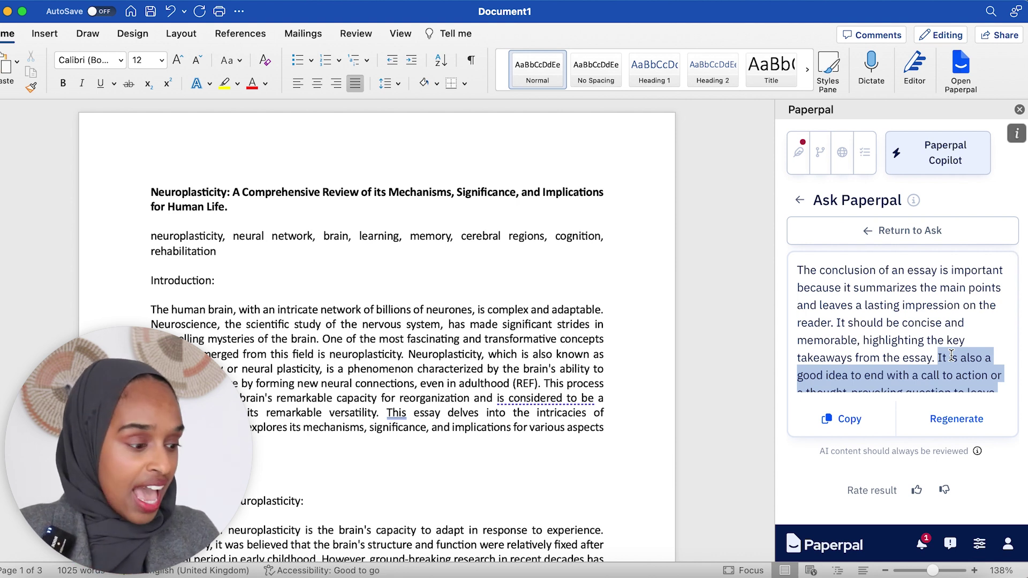
scroll(951, 355, "down", 3)
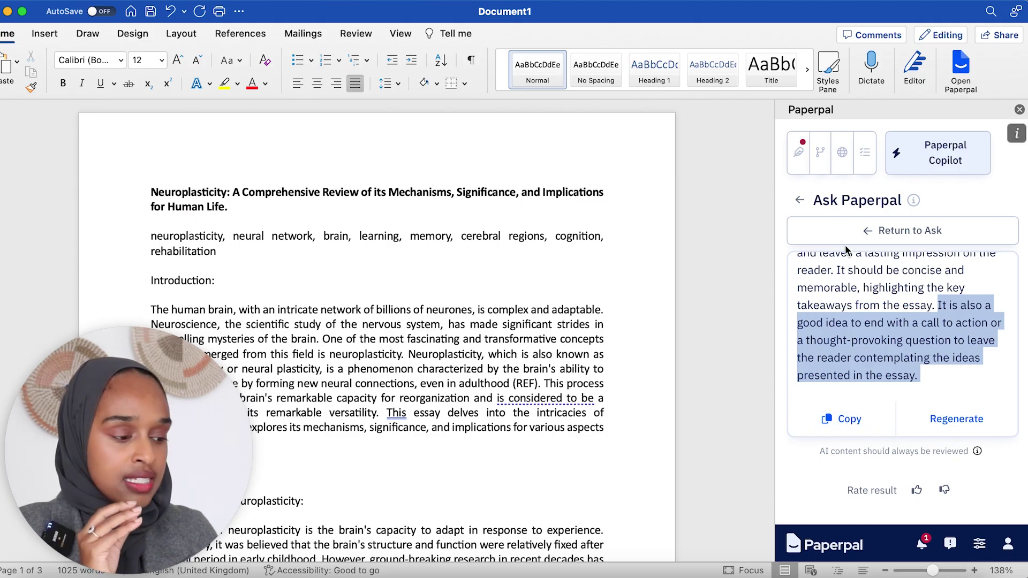
Step: Review the rewriting and text-generation options and the example prompts for asking Paperpal, and leave the empty question form open
left_click(799, 200)
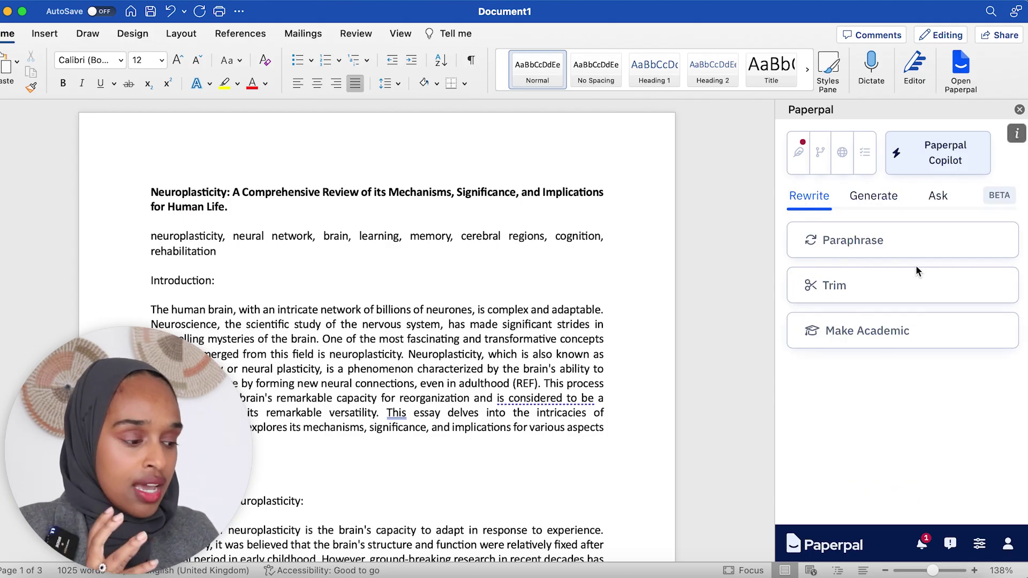
left_click(938, 196)
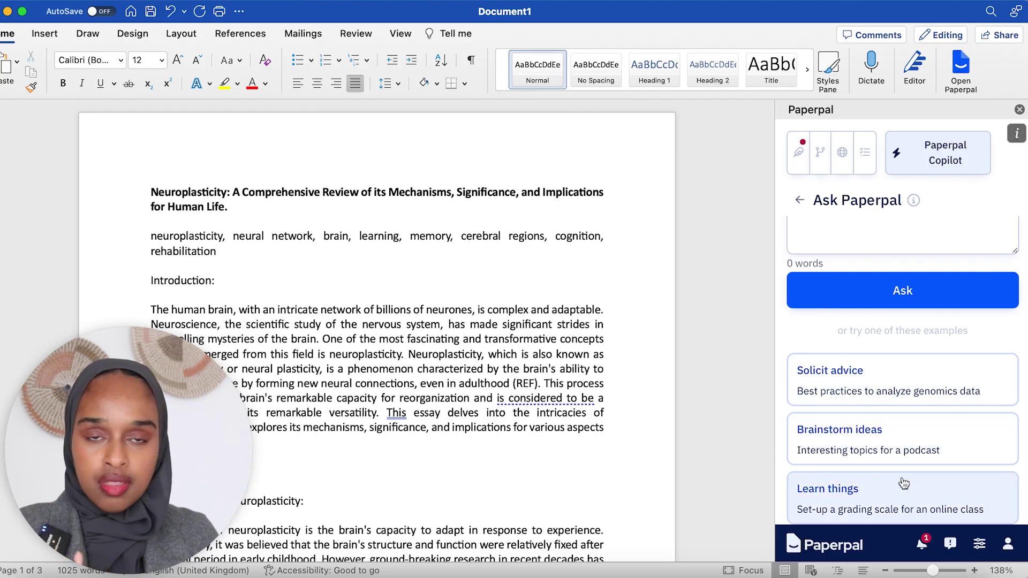
scroll(901, 498, "up", 2)
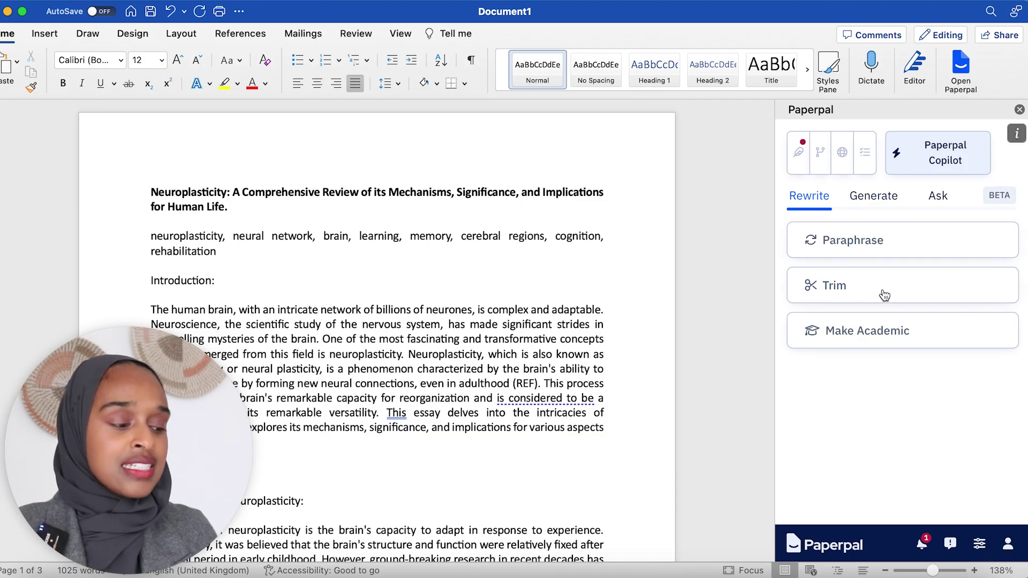
left_click(882, 193)
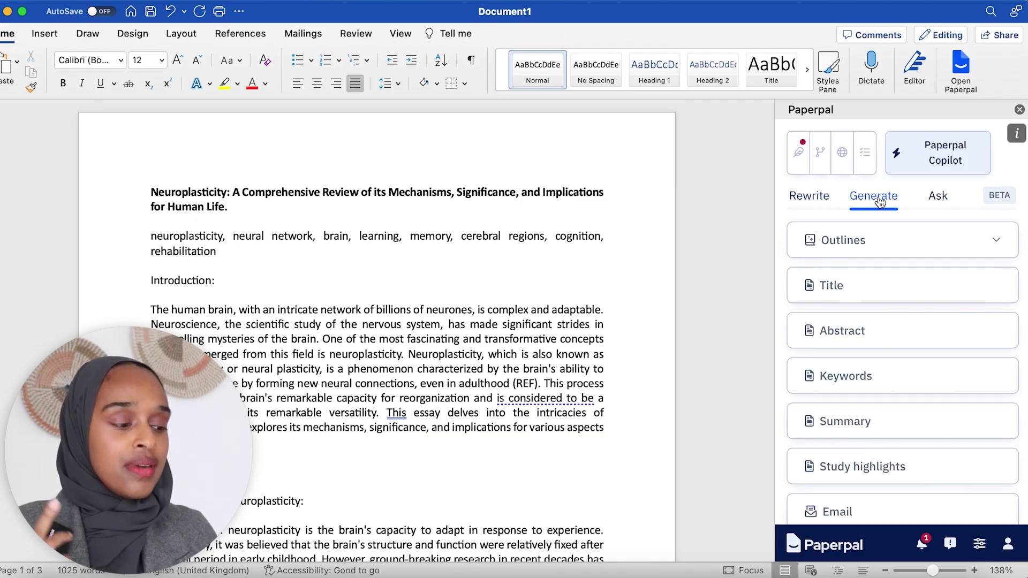
scroll(891, 247, "down", 2)
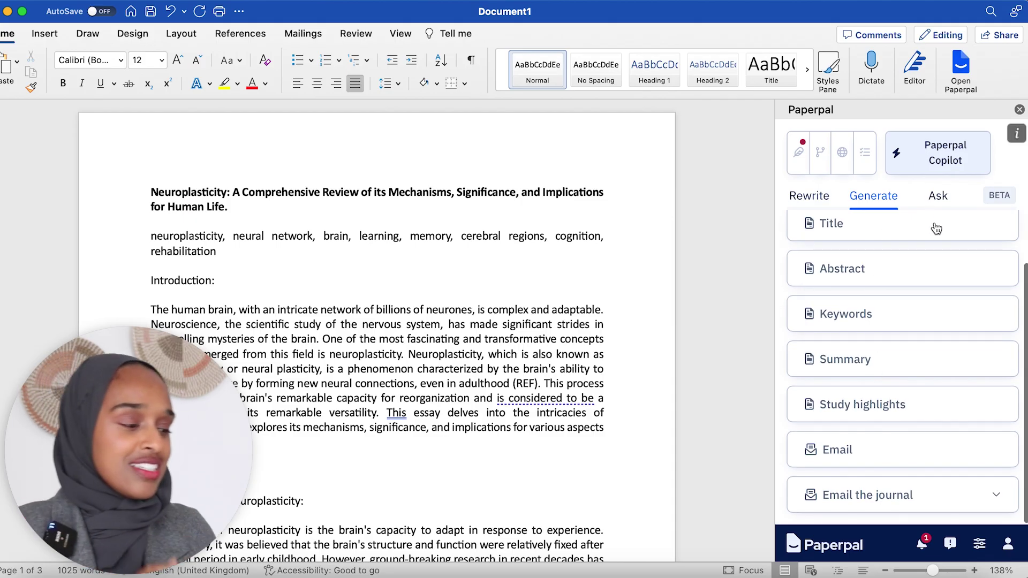
left_click(938, 198)
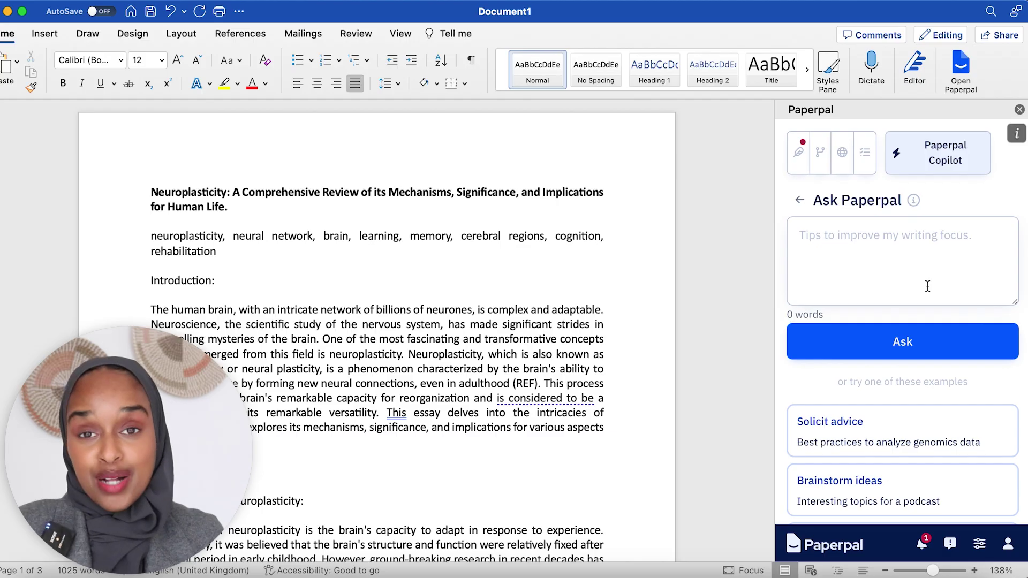